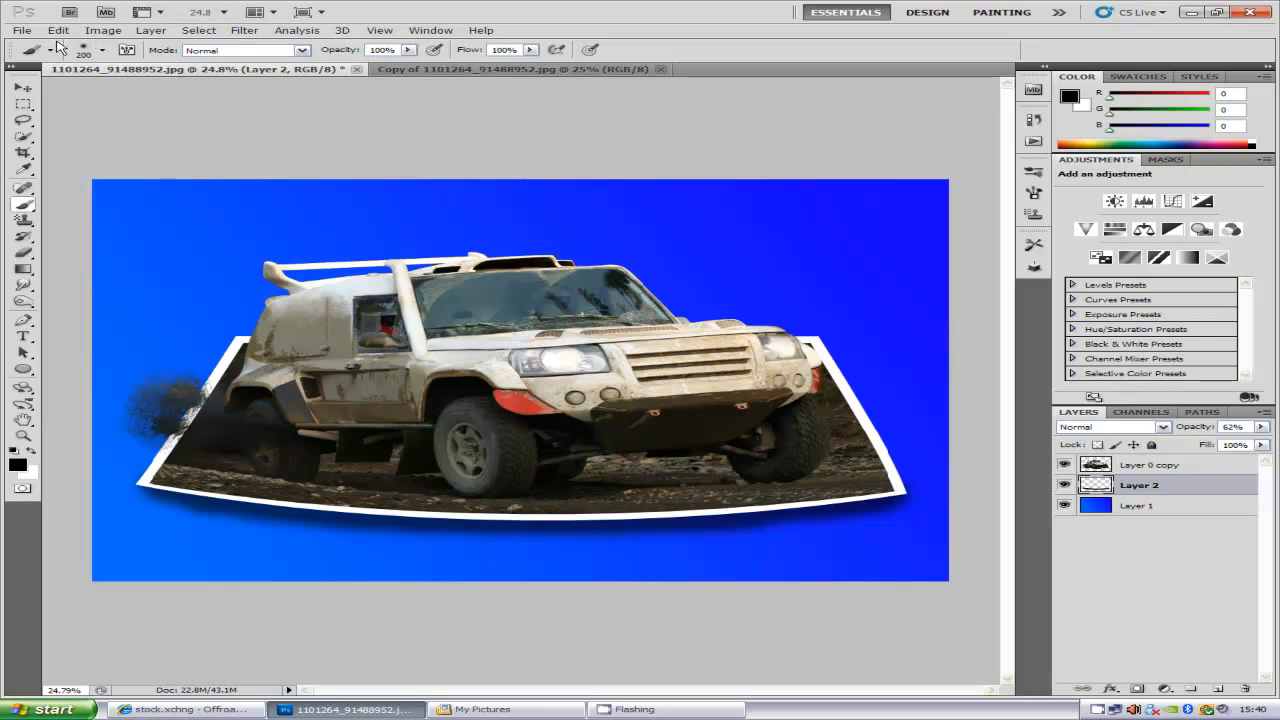
{"action": "left_click", "coordinate": [21, 30]}
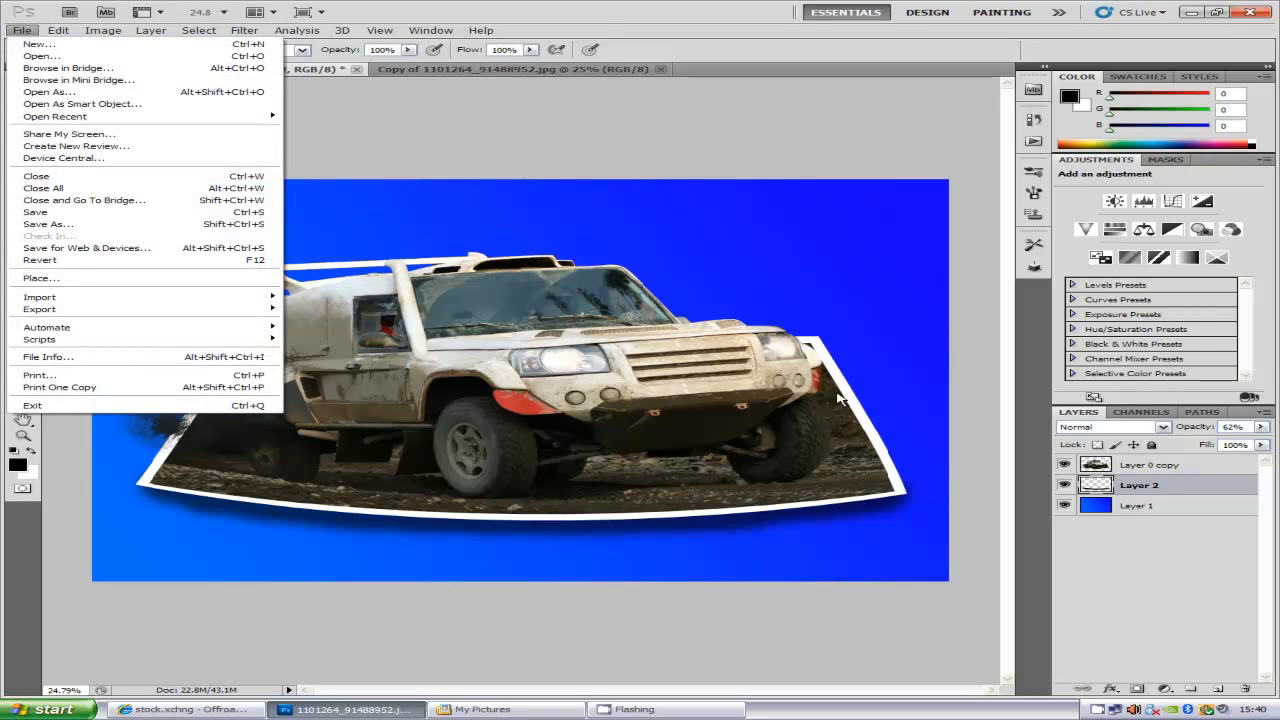
{"action": "left_click", "coordinate": [1204, 595]}
- In the Copy of 1101264_91488952.jpg document, convert the locked background into an editable layer named Layer 0
{"action": "left_click", "coordinate": [482, 70]}
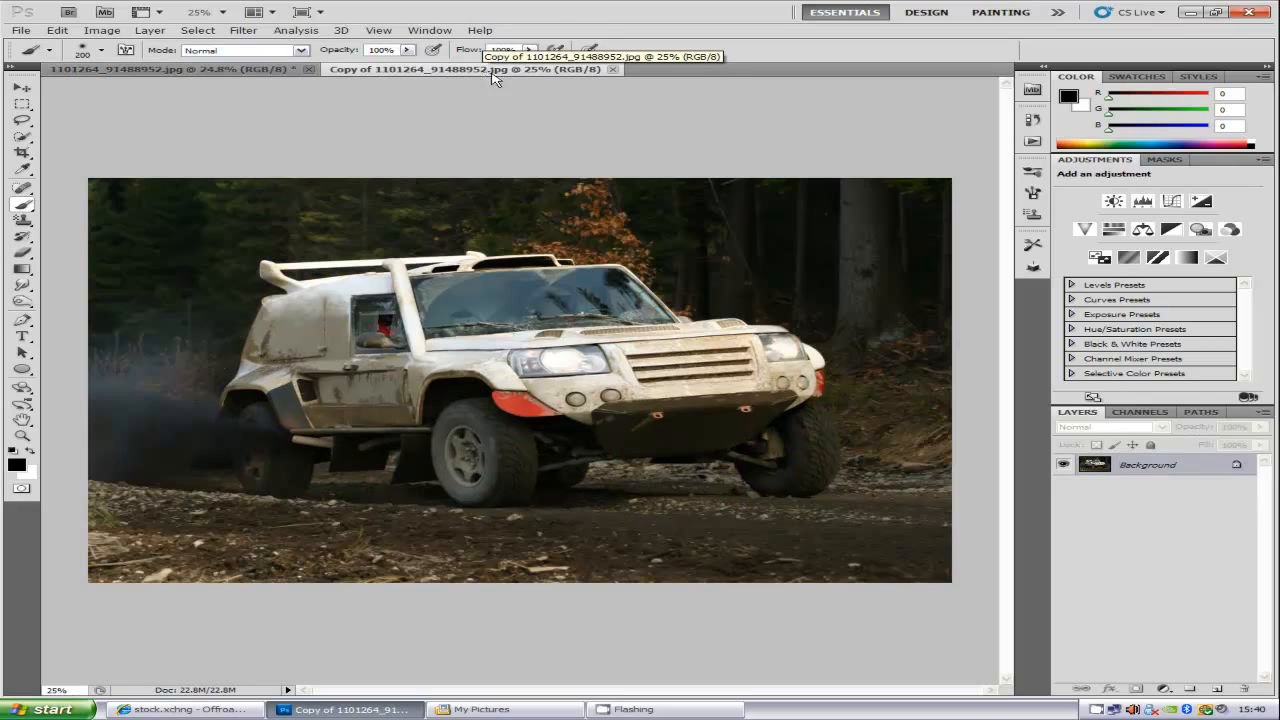
{"action": "double_click", "coordinate": [1200, 469]}
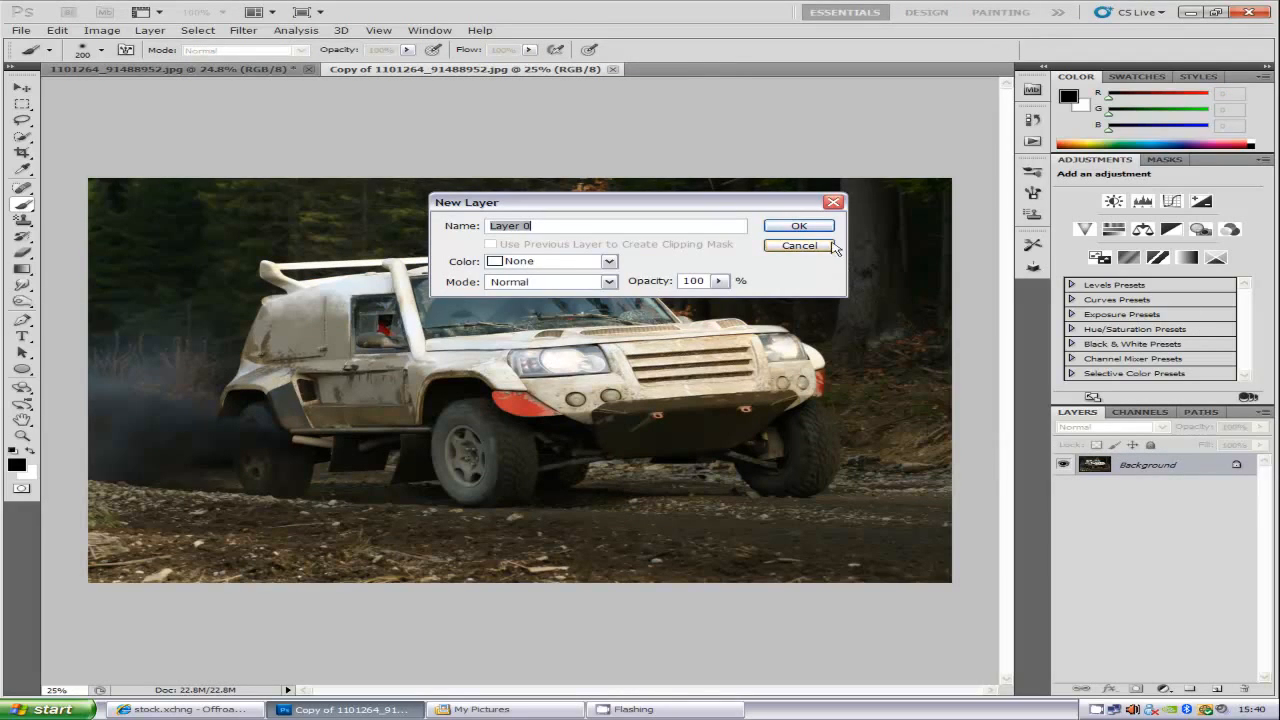
{"action": "left_click", "coordinate": [812, 226]}
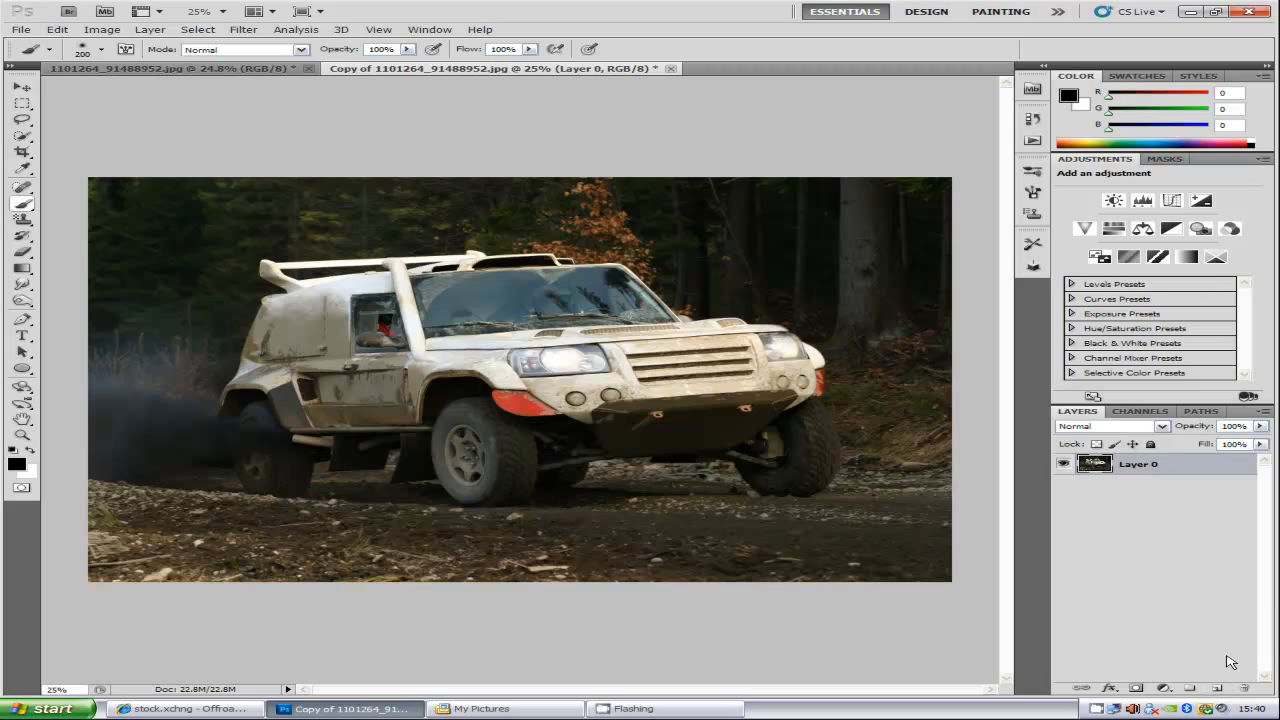
- Add a new empty layer beneath Layer 0 and hide the car photo layer
{"action": "left_click", "coordinate": [1216, 689]}
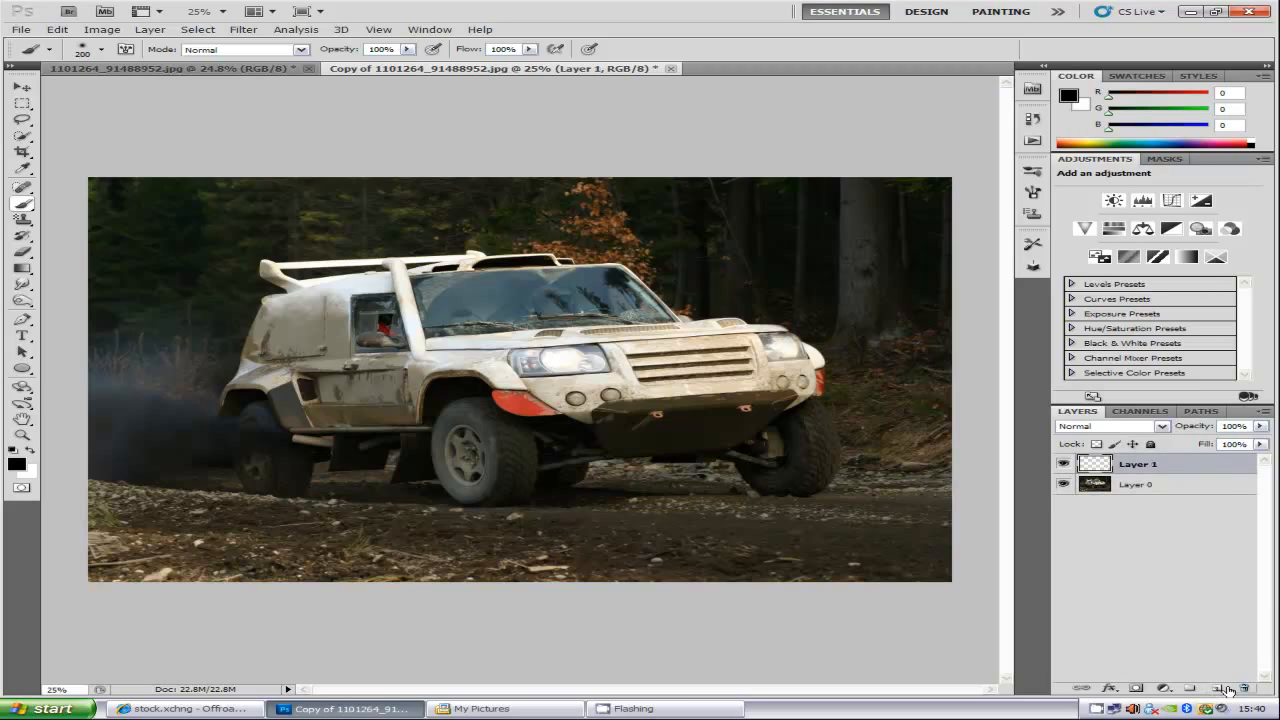
{"action": "left_click_drag", "start_coordinate": [1190, 470], "coordinate": [1063, 506]}
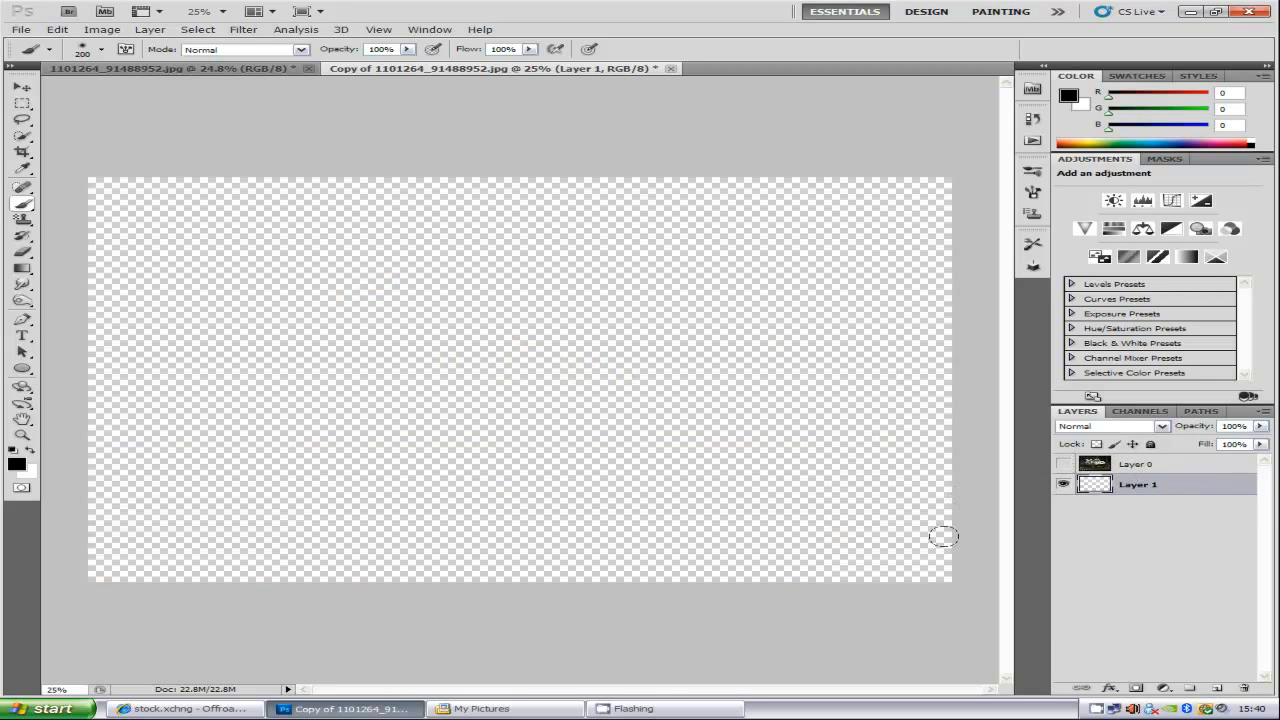
{"action": "left_click", "coordinate": [1063, 464]}
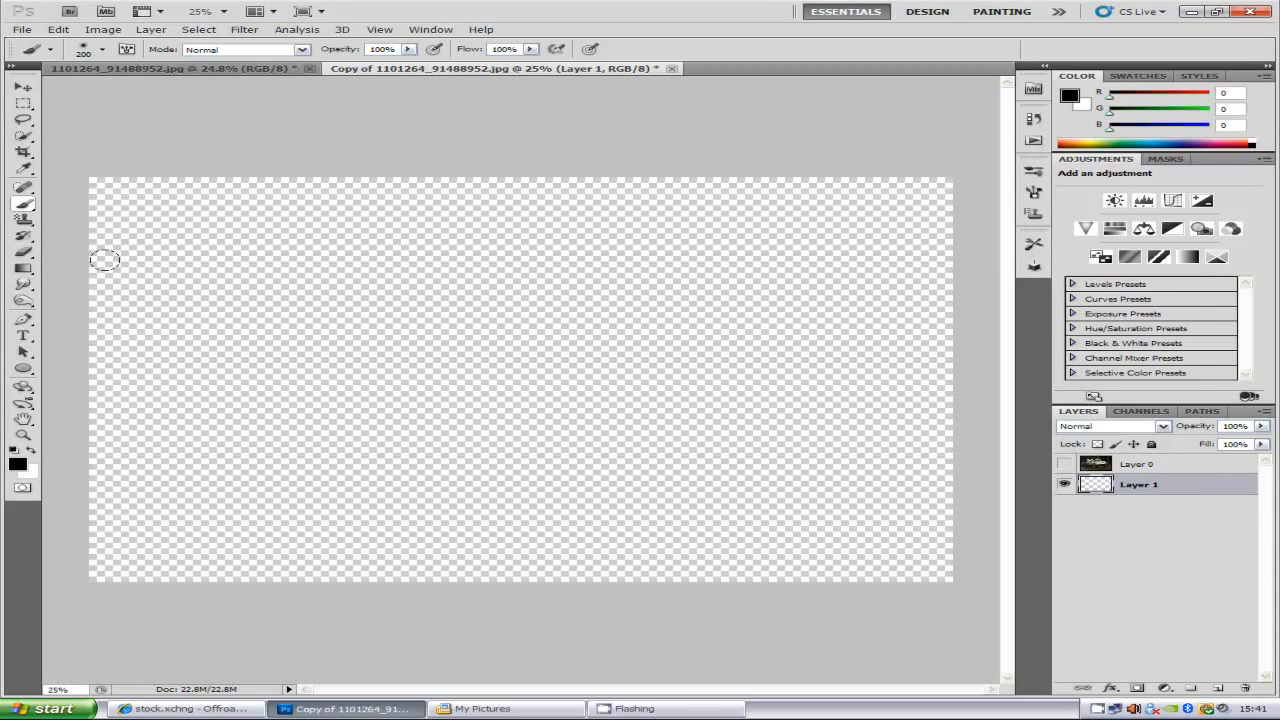
- Fill Layer 1 with the custom violet-to-blue linear gradient from lower left to upper right, and show Layer 0 again
{"action": "left_click", "coordinate": [24, 270]}
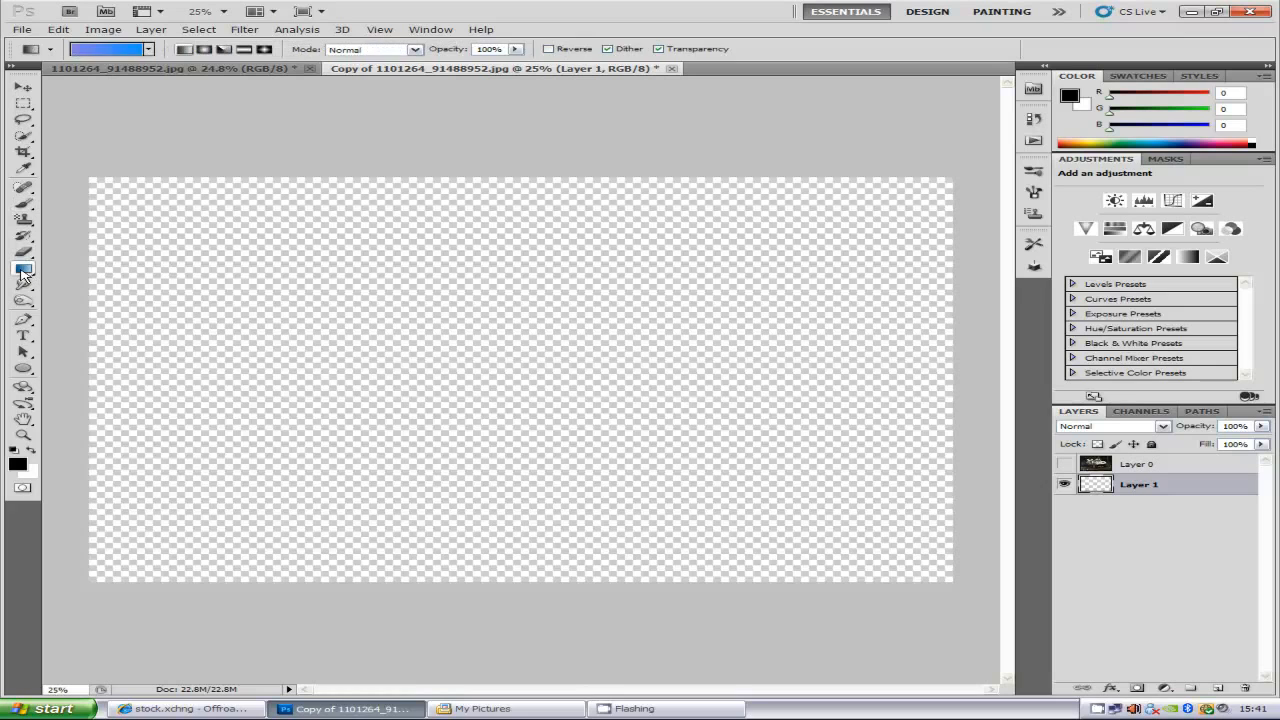
{"action": "left_click", "coordinate": [105, 51]}
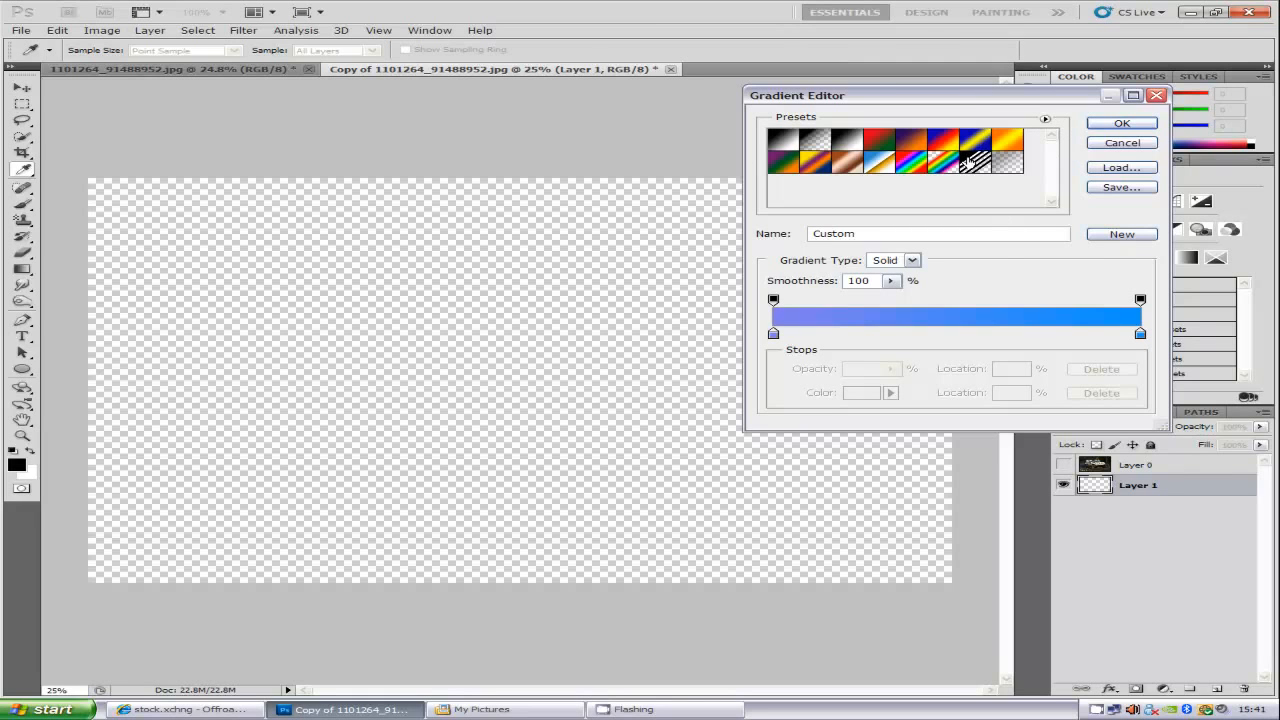
{"action": "left_click", "coordinate": [1130, 123]}
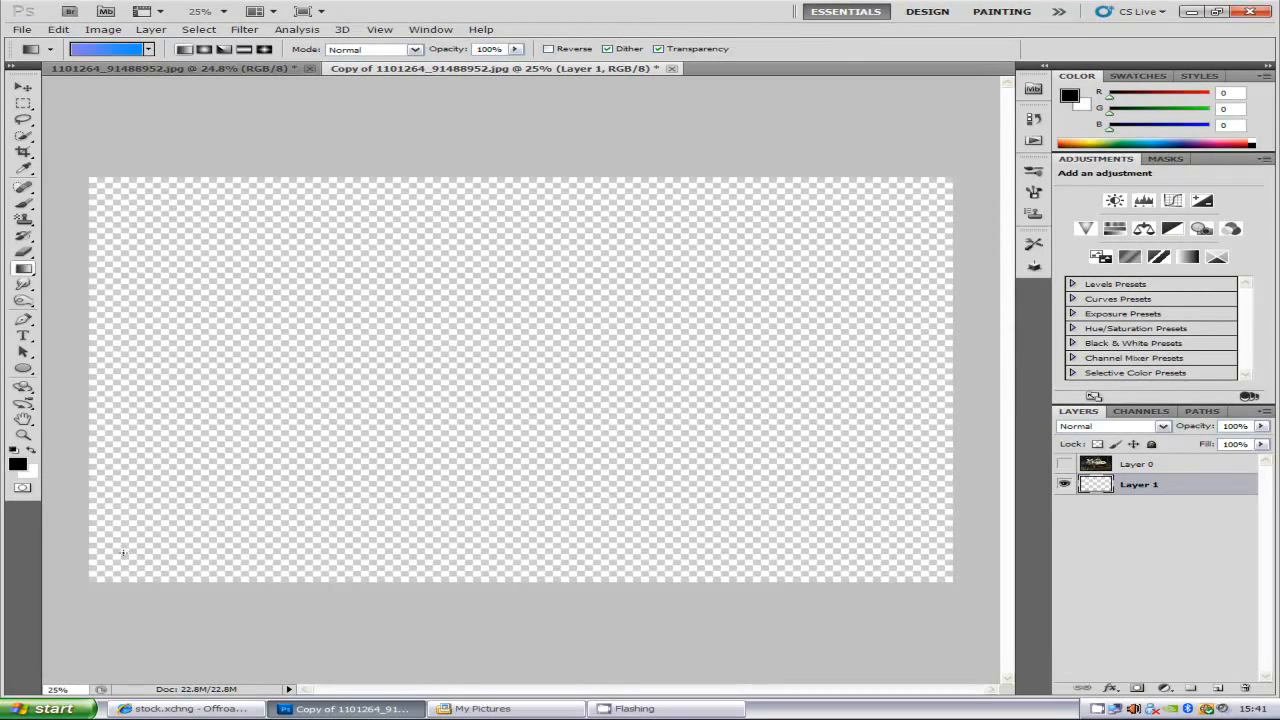
{"action": "left_click_drag", "start_coordinate": [124, 551], "coordinate": [922, 201]}
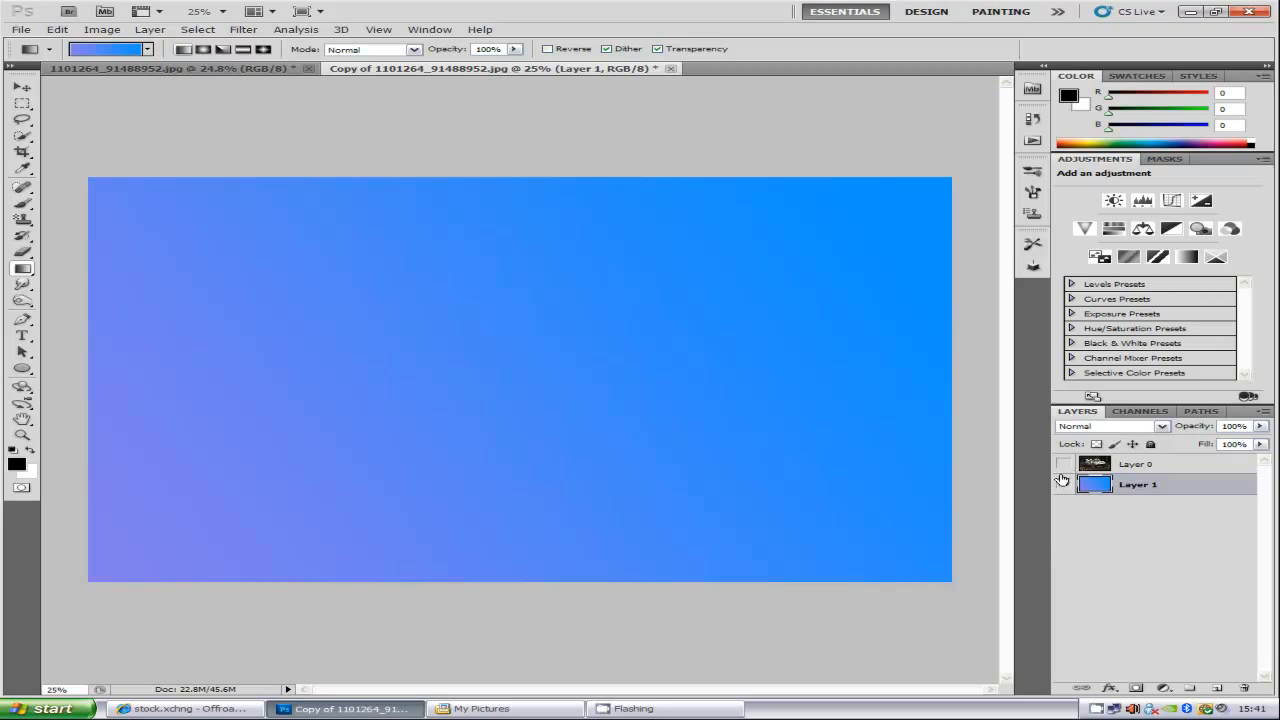
{"action": "left_click", "coordinate": [1063, 464]}
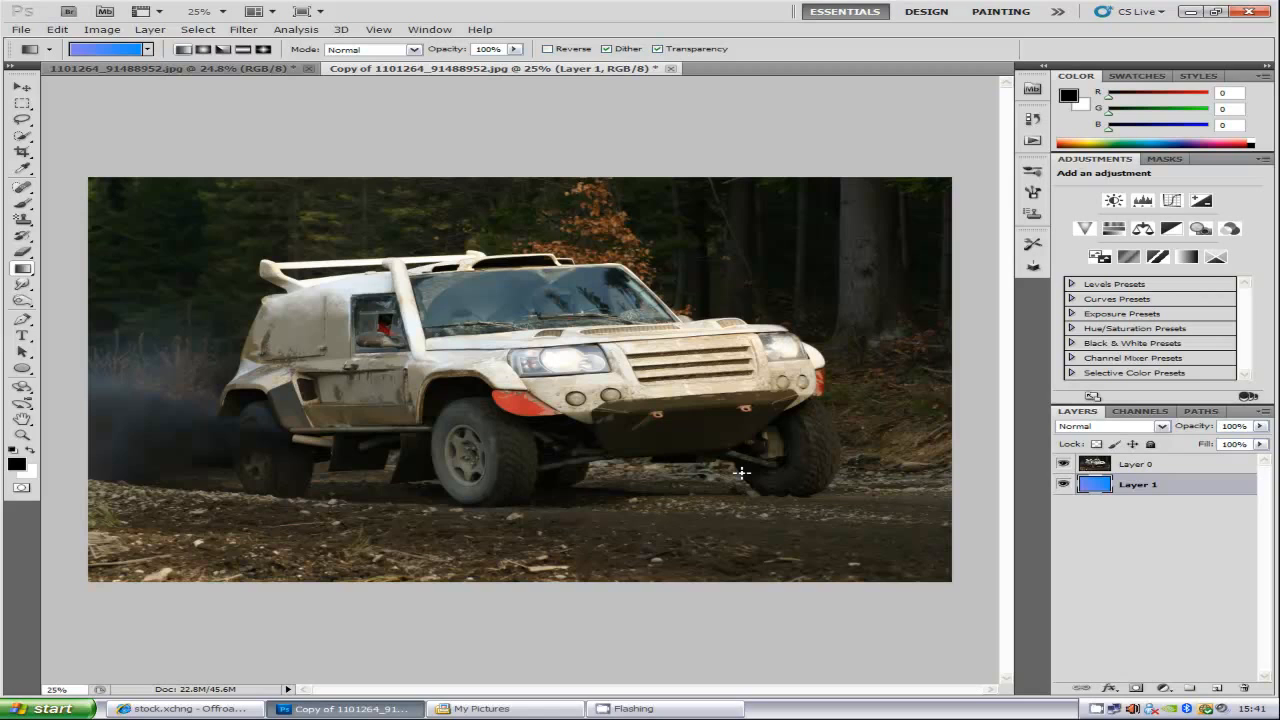
- On Layer 0, make a rectangular marquee selection around the lower part of the car and the ground beneath it
{"action": "left_click", "coordinate": [22, 105]}
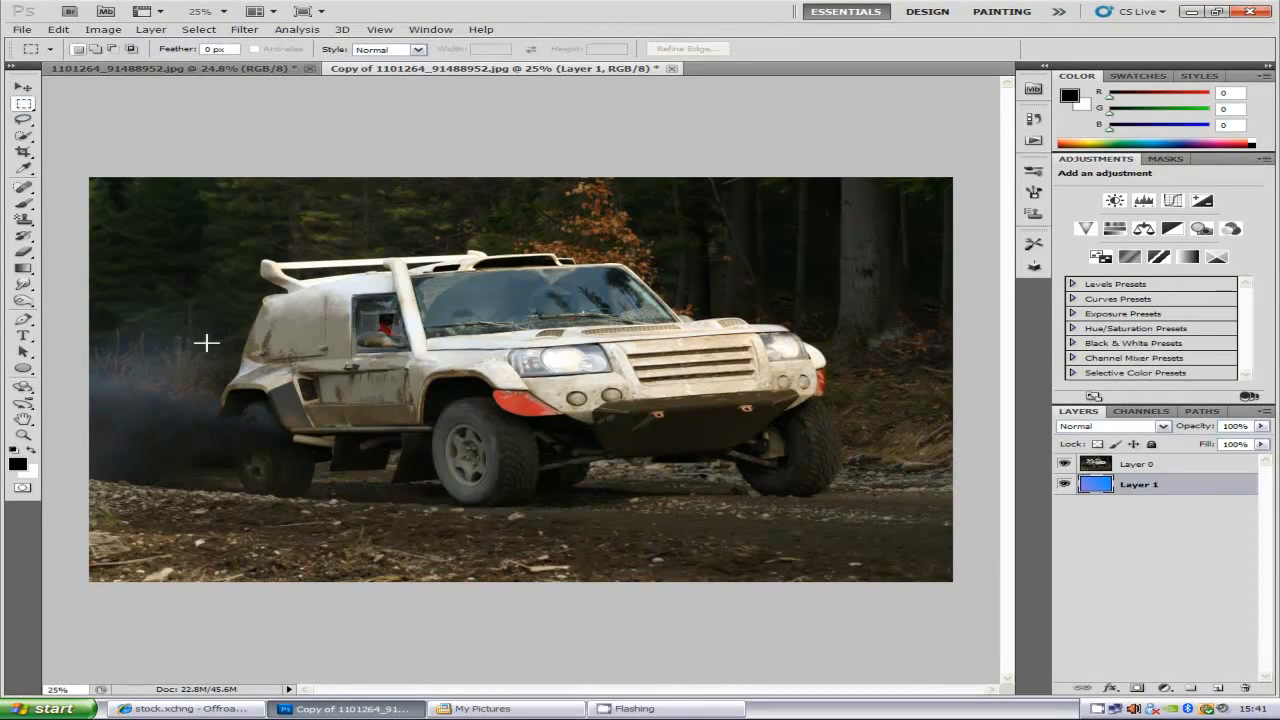
{"action": "left_click", "coordinate": [1166, 467]}
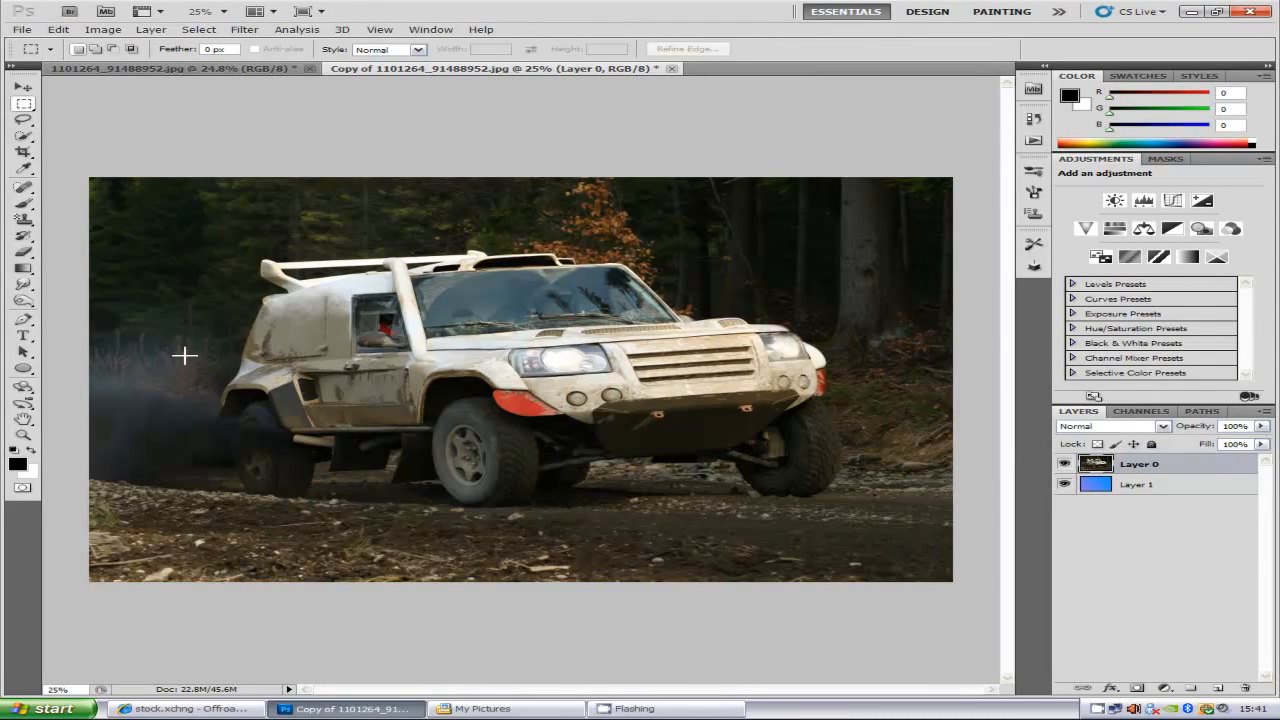
{"action": "left_click_drag", "start_coordinate": [157, 324], "coordinate": [925, 559]}
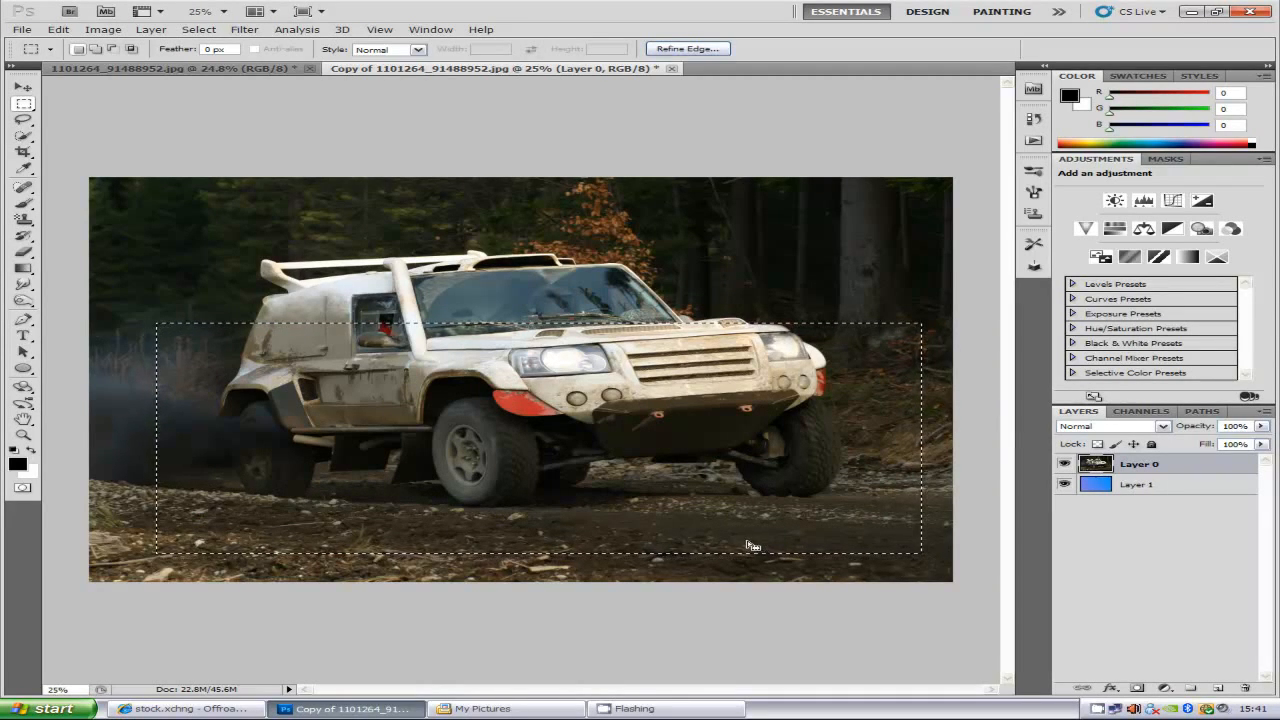
- Transform the selection in perspective into a trapezoid with a narrow top and wide base, and mask Layer 0 with it
{"action": "left_click", "coordinate": [199, 30]}
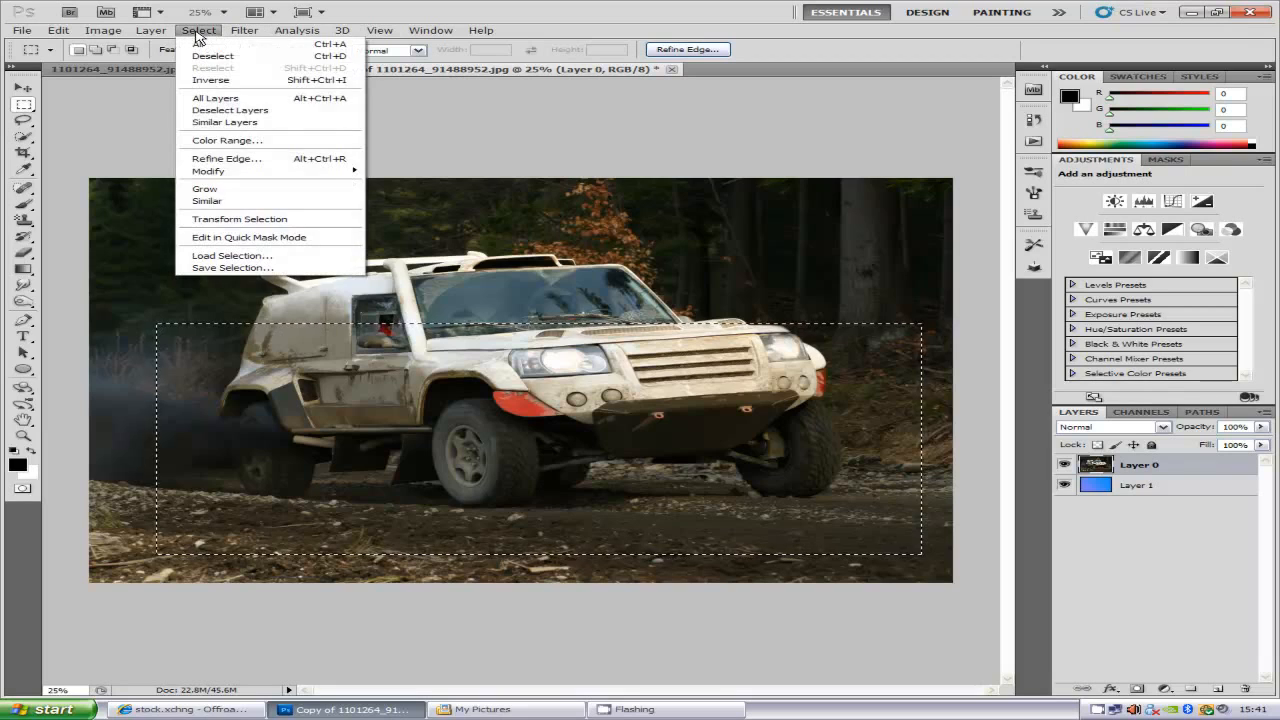
{"action": "left_click", "coordinate": [244, 219]}
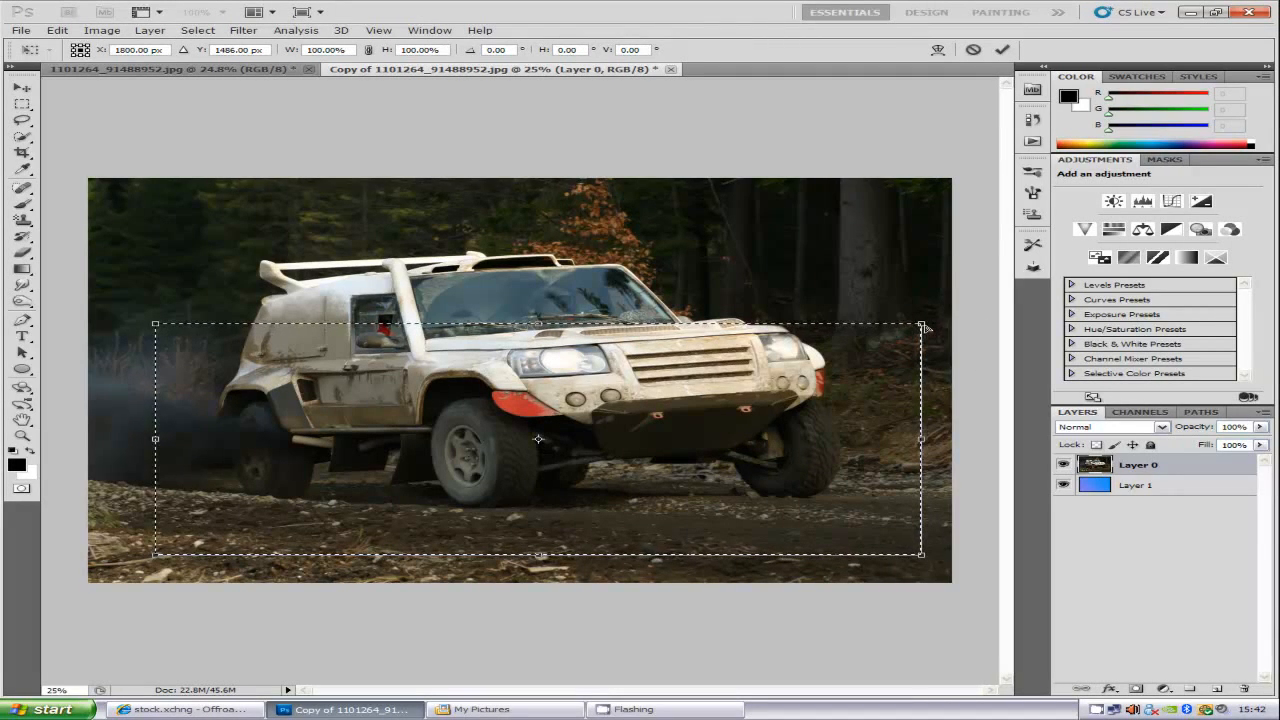
{"action": "left_click_drag", "start_coordinate": [922, 325], "coordinate": [808, 325]}
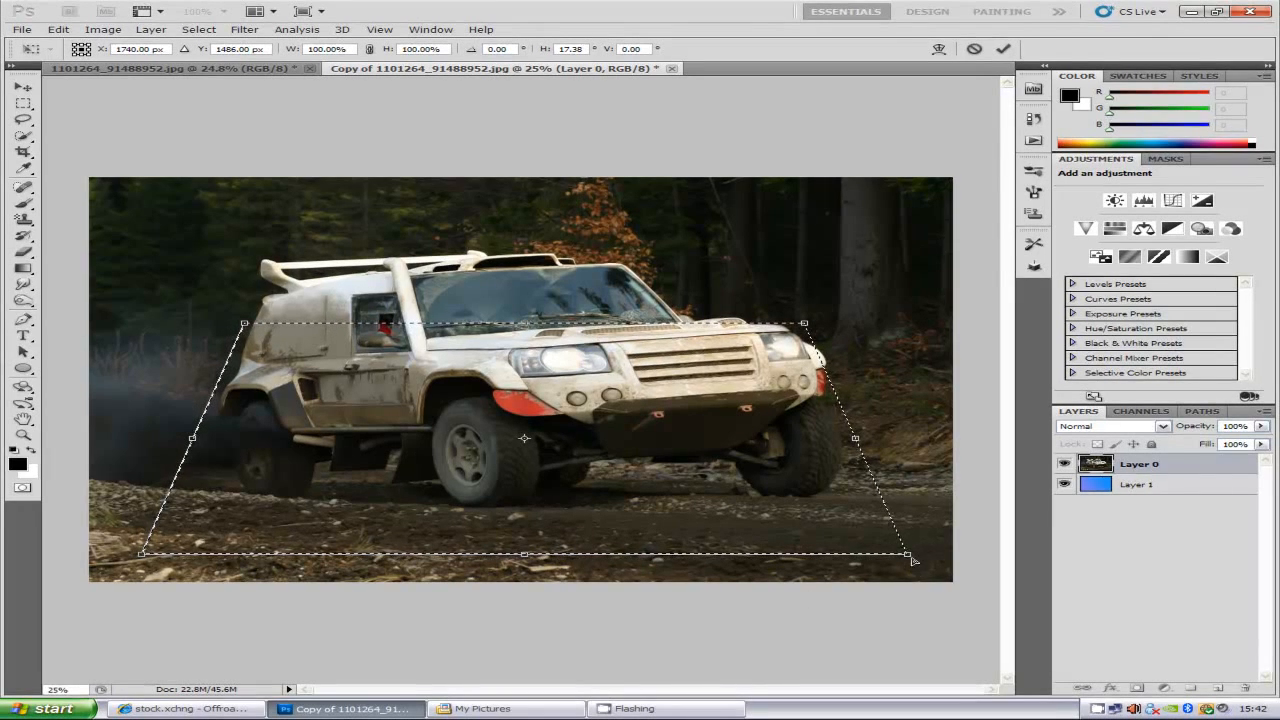
{"action": "left_click_drag", "start_coordinate": [915, 559], "coordinate": [944, 562]}
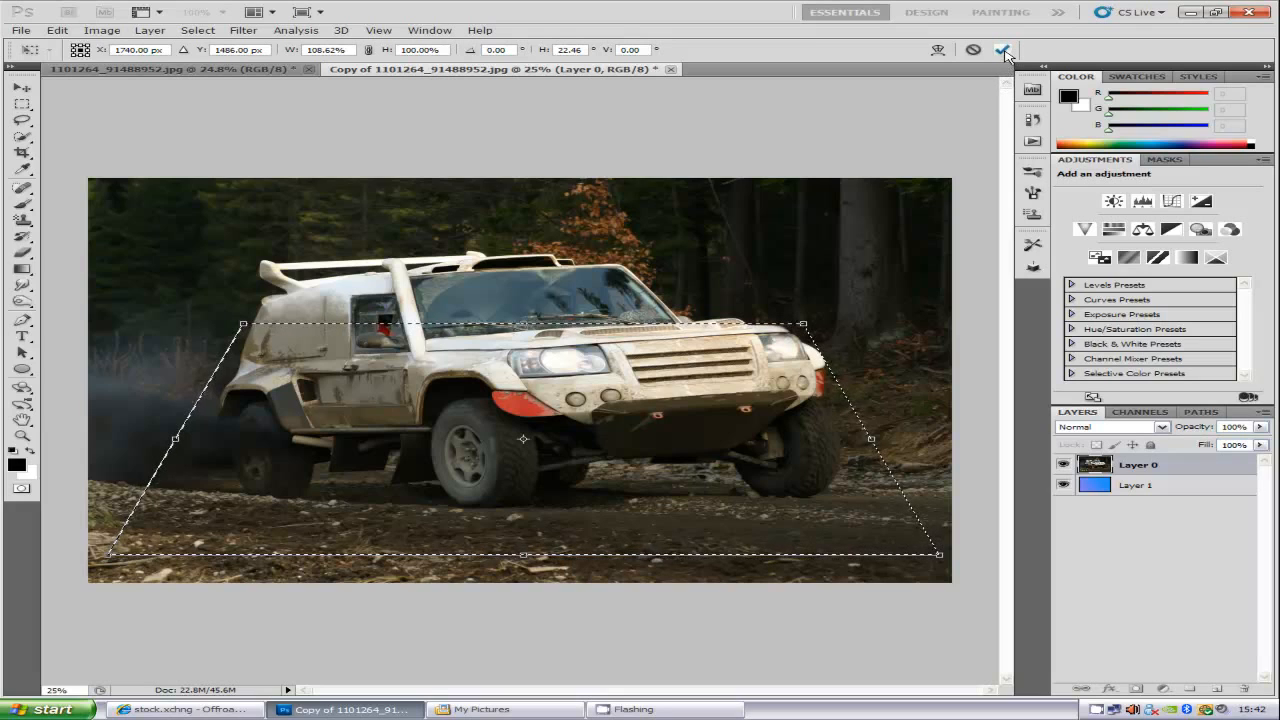
{"action": "left_click", "coordinate": [1003, 50]}
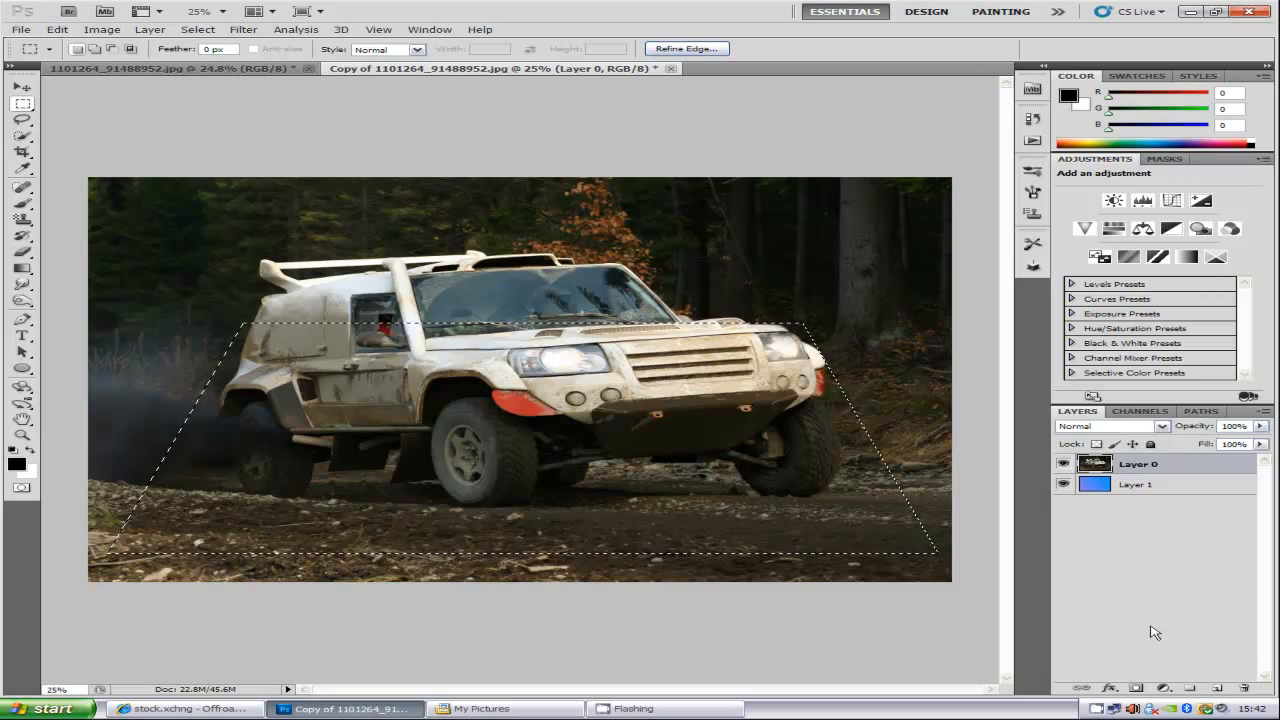
{"action": "left_click", "coordinate": [1136, 688]}
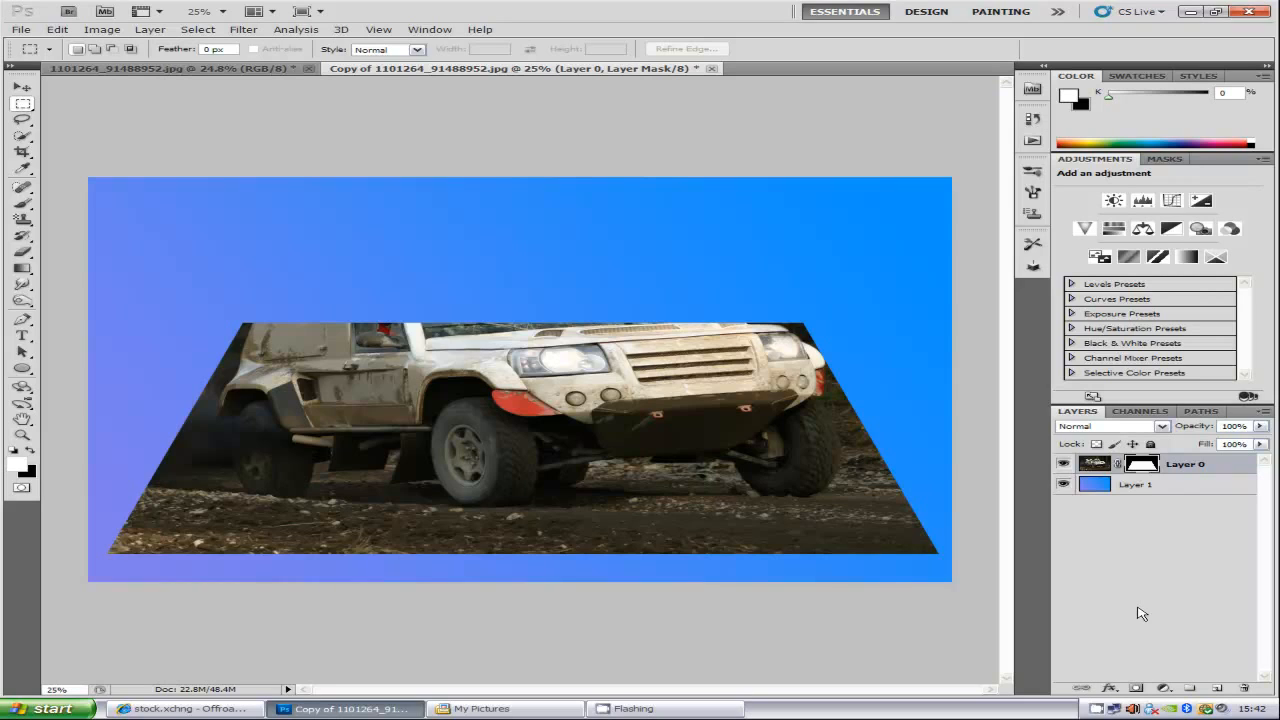
- Duplicate the masked Layer 0 and delete the layer mask from the copy
{"action": "key", "text": "ctrl+j"}
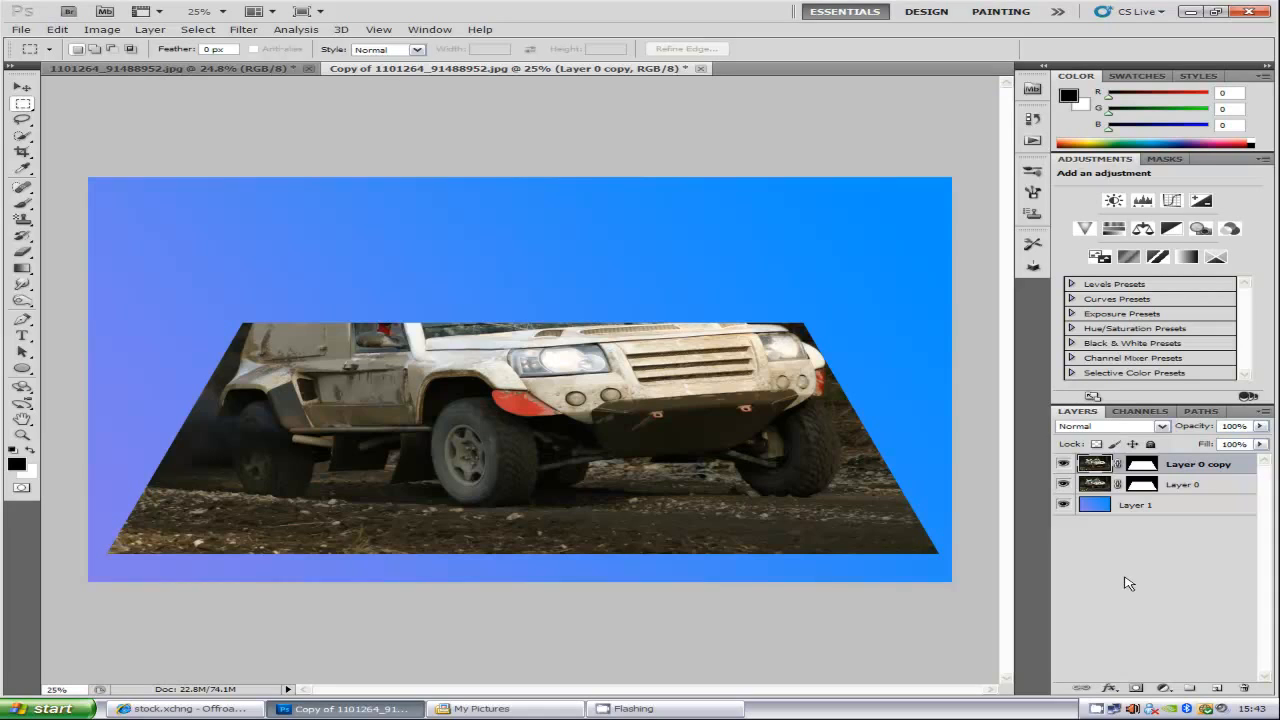
{"action": "left_click", "coordinate": [1142, 466]}
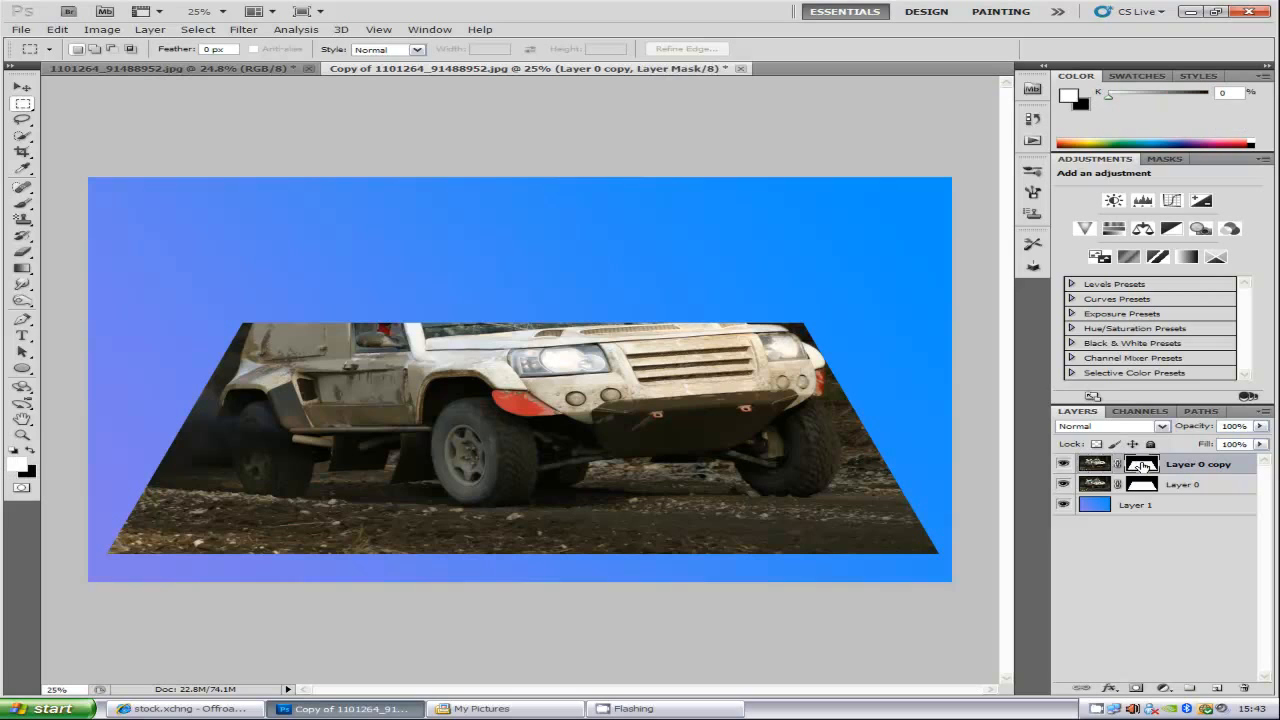
{"action": "right_click", "coordinate": [1142, 466]}
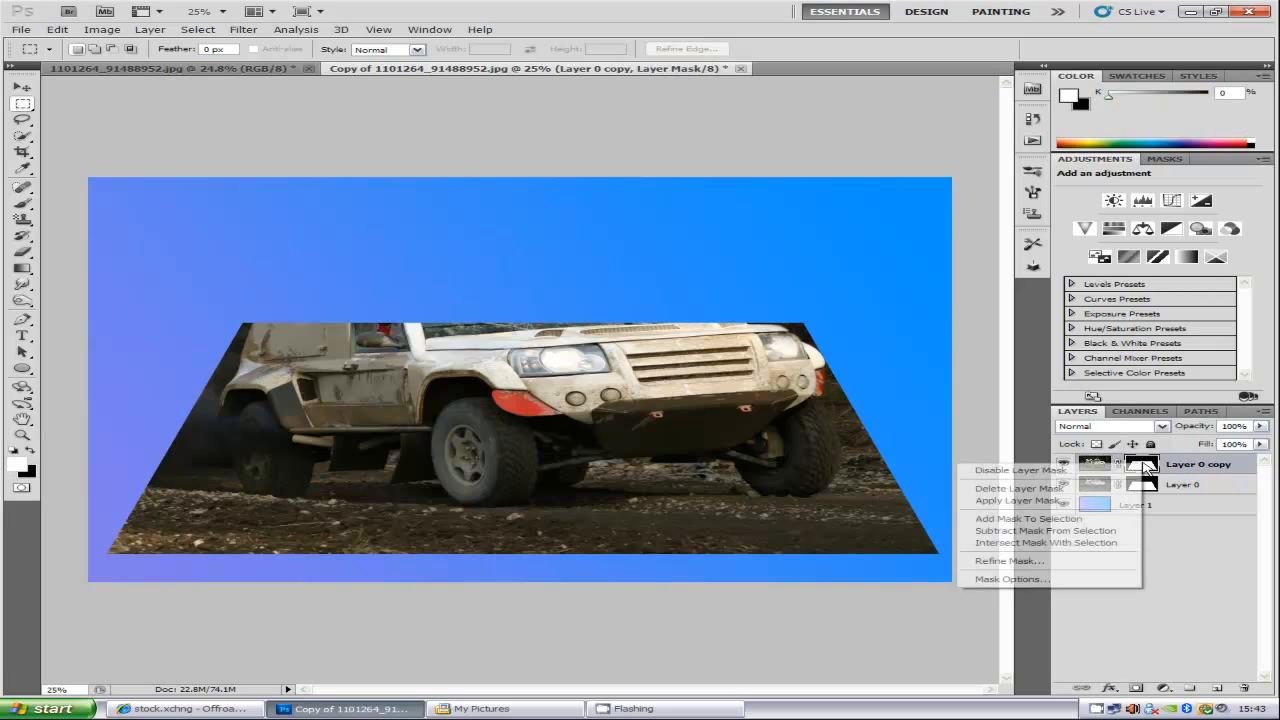
{"action": "left_click", "coordinate": [1066, 489]}
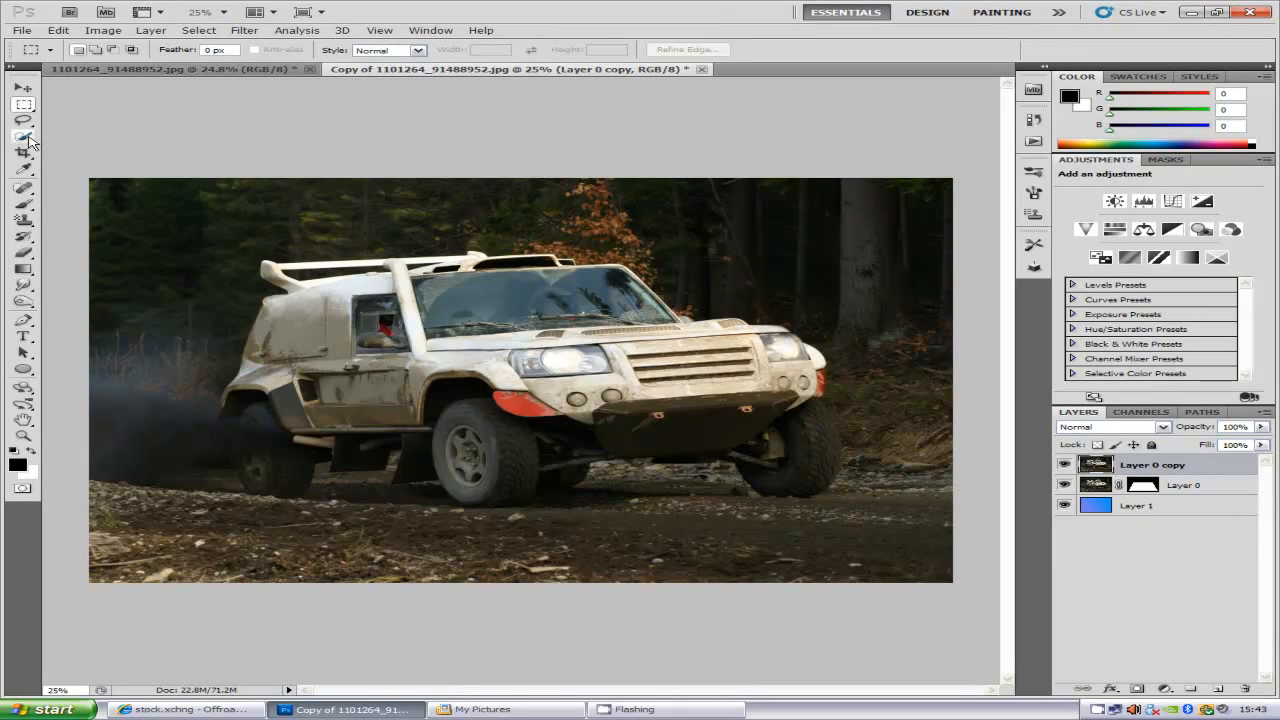
- Quick-select the car's upper body, roof, windshield and hood on Layer 0 copy, and turn the selection into a layer mask
{"action": "left_click", "coordinate": [26, 137]}
{"action": "mouse_move", "coordinate": [482, 308]}
{"action": "left_mouse_down"}
{"action": "mouse_move", "coordinate": [387, 317]}
{"action": "mouse_move", "coordinate": [373, 296]}
{"action": "mouse_move", "coordinate": [339, 299]}
{"action": "mouse_move", "coordinate": [309, 342]}
{"action": "mouse_move", "coordinate": [314, 318]}
{"action": "mouse_move", "coordinate": [278, 277]}
{"action": "mouse_move", "coordinate": [576, 272]}
{"action": "mouse_move", "coordinate": [622, 345]}
{"action": "mouse_move", "coordinate": [610, 346]}
{"action": "mouse_move", "coordinate": [700, 336]}
{"action": "left_mouse_up"}
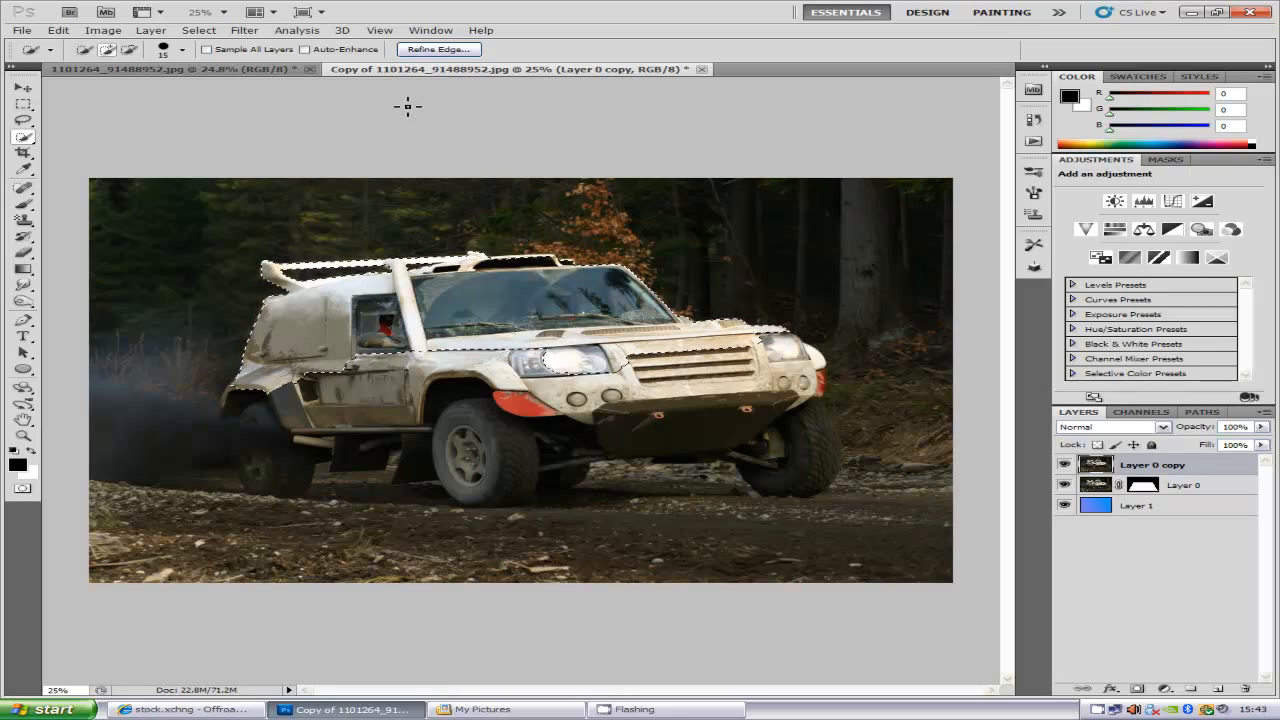
{"action": "left_click", "coordinate": [132, 50]}
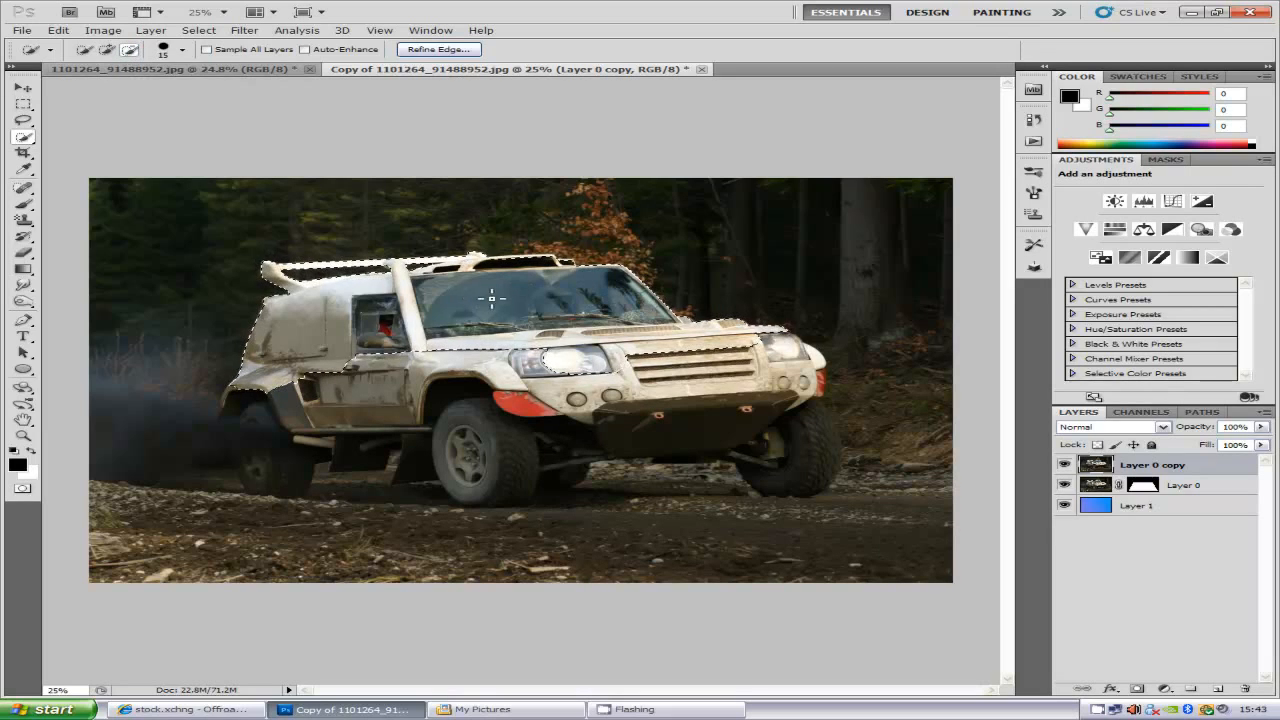
{"action": "left_click", "coordinate": [106, 49]}
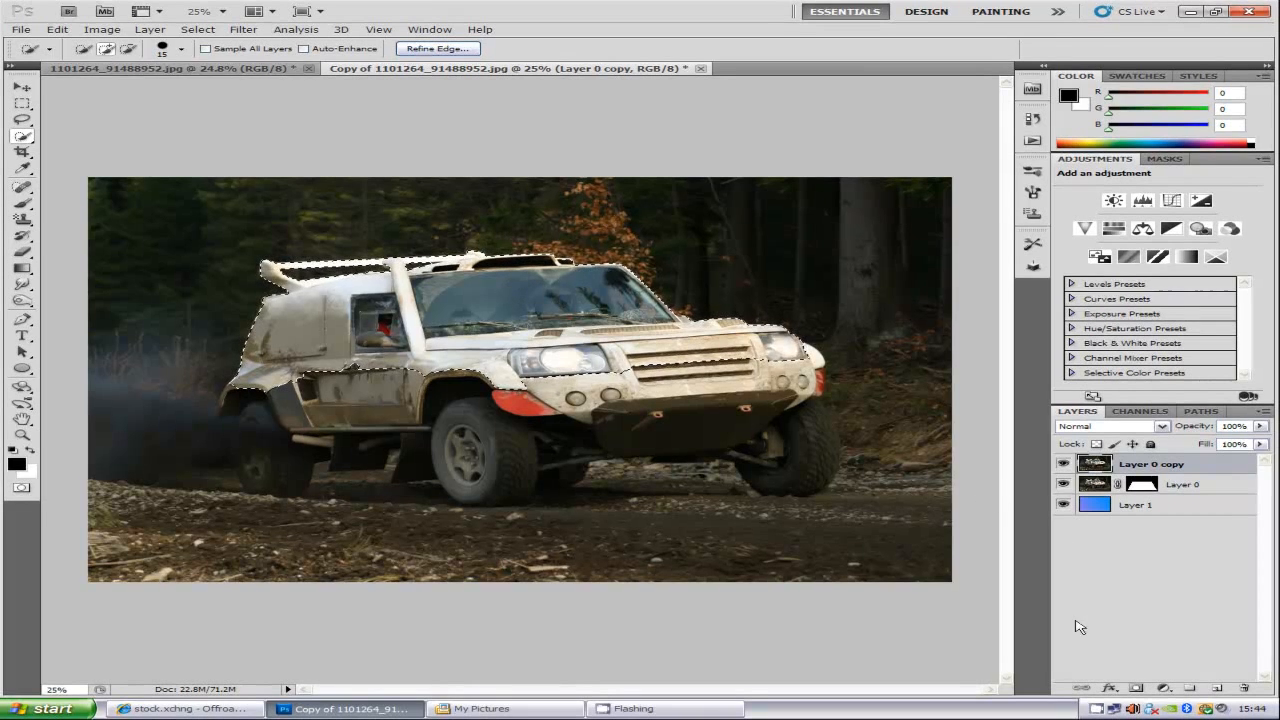
{"action": "left_click", "coordinate": [1137, 688]}
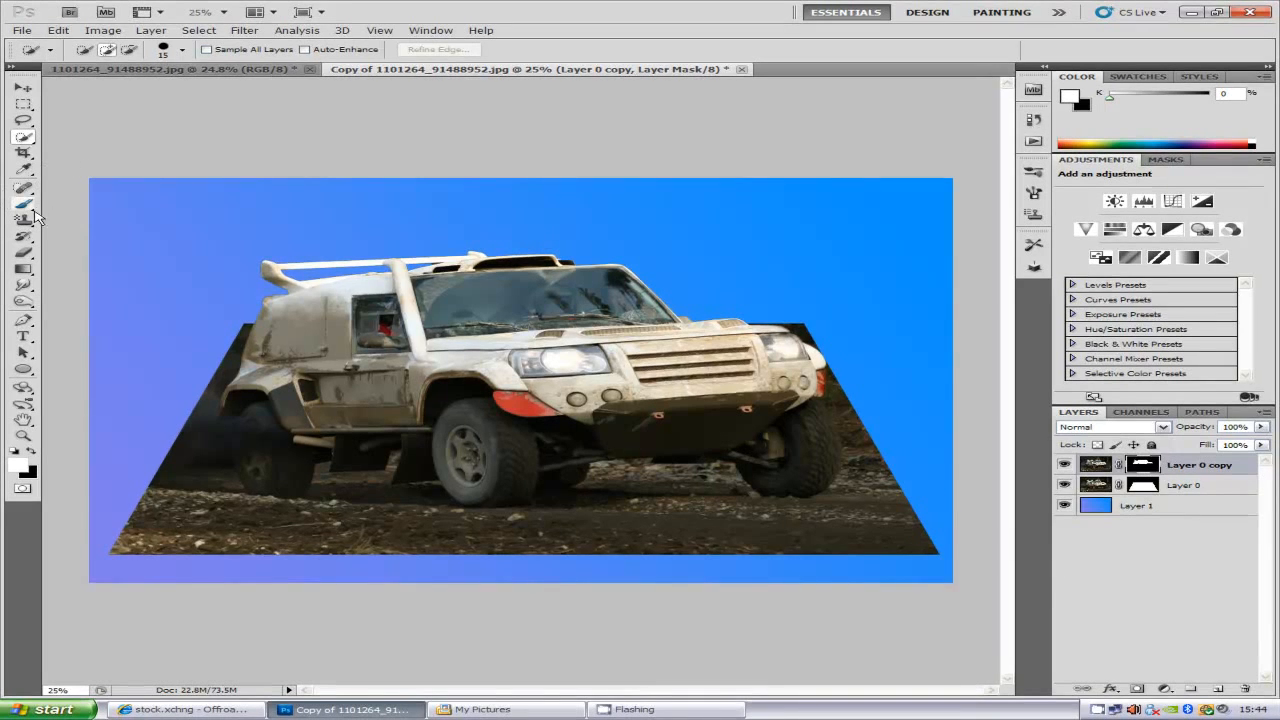
- Paint white on the Layer 0 copy mask with the 59 px spatter brush enlarged to 200 px, revealing exhaust smoke behind the rear wheel
{"action": "left_click", "coordinate": [20, 207]}
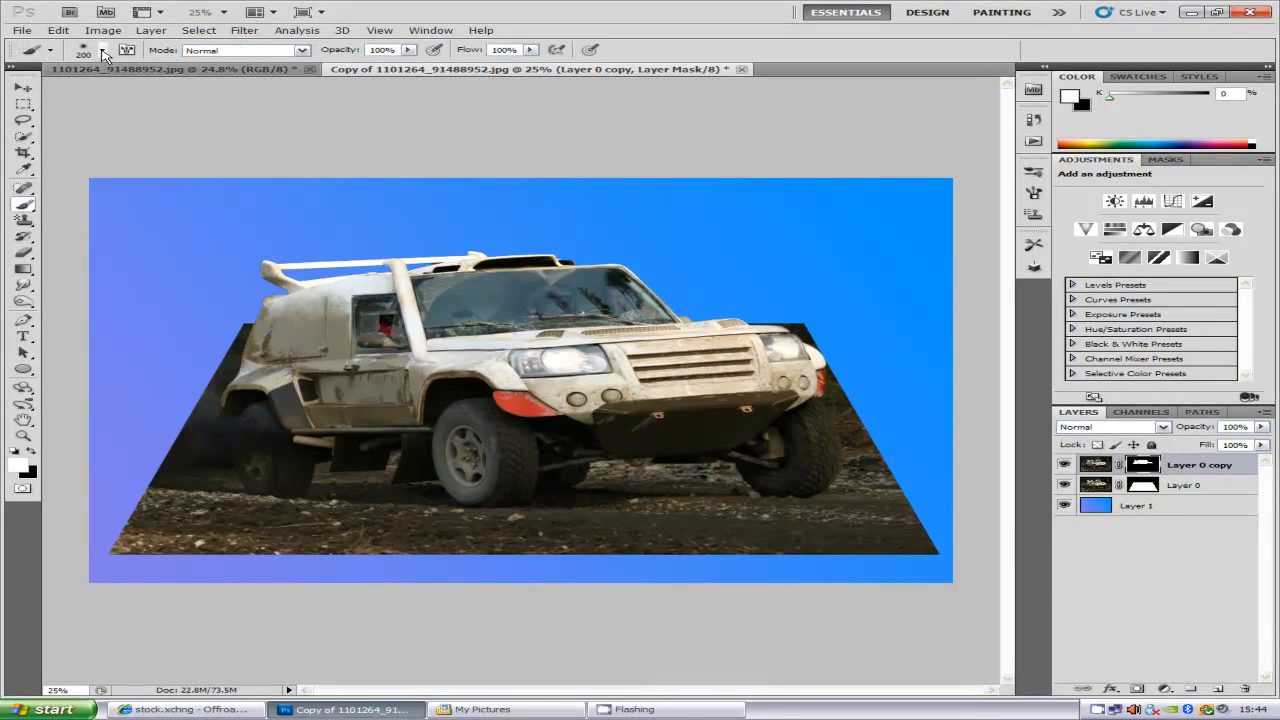
{"action": "left_click", "coordinate": [103, 52]}
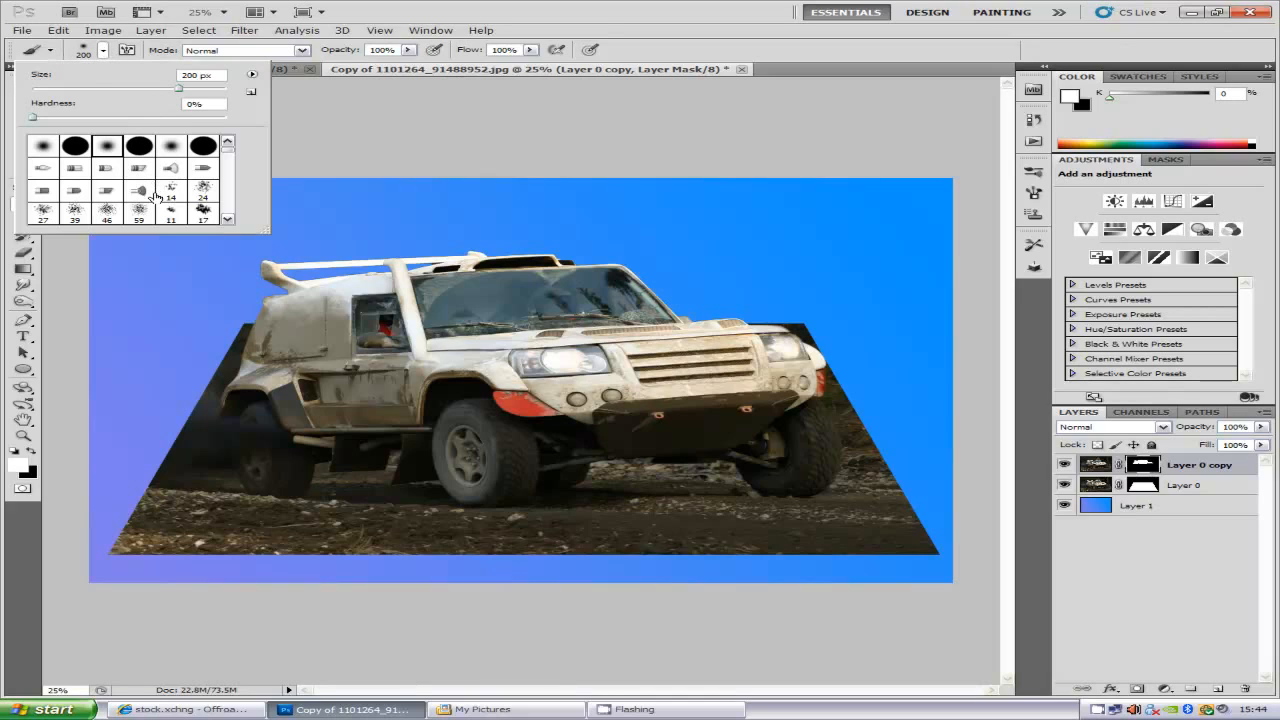
{"action": "left_click", "coordinate": [140, 214]}
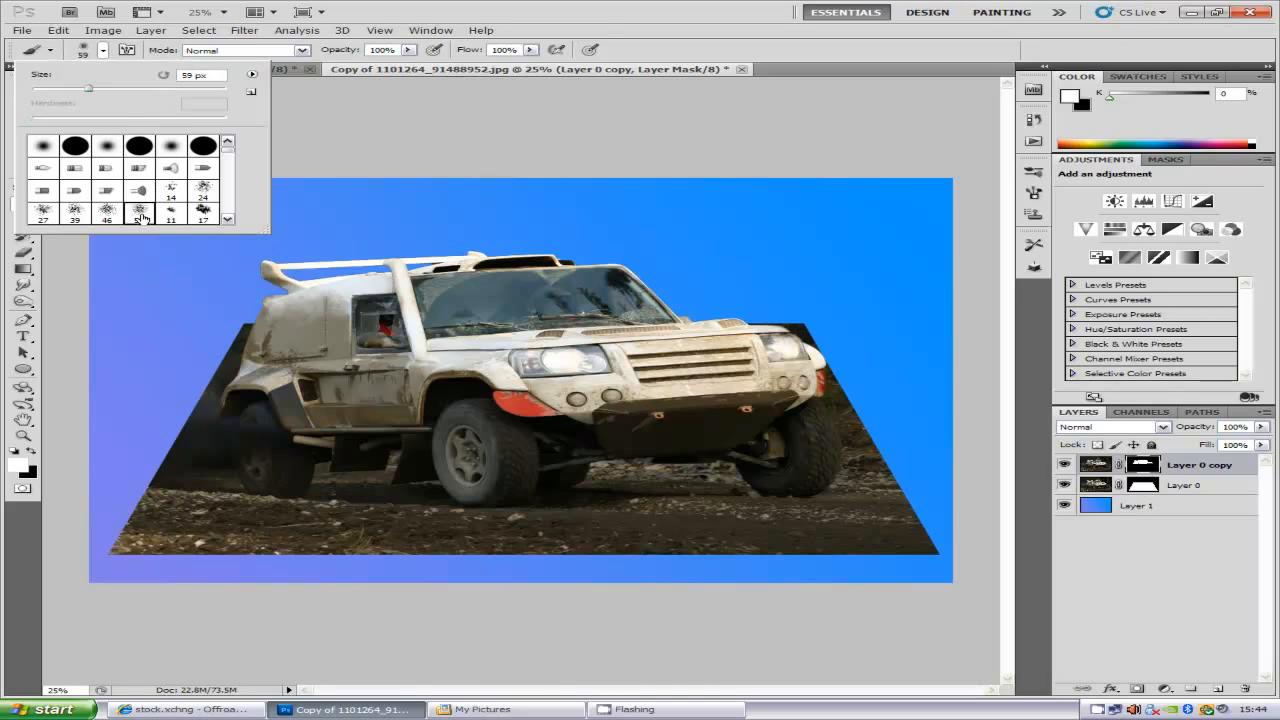
{"action": "left_click", "coordinate": [104, 52]}
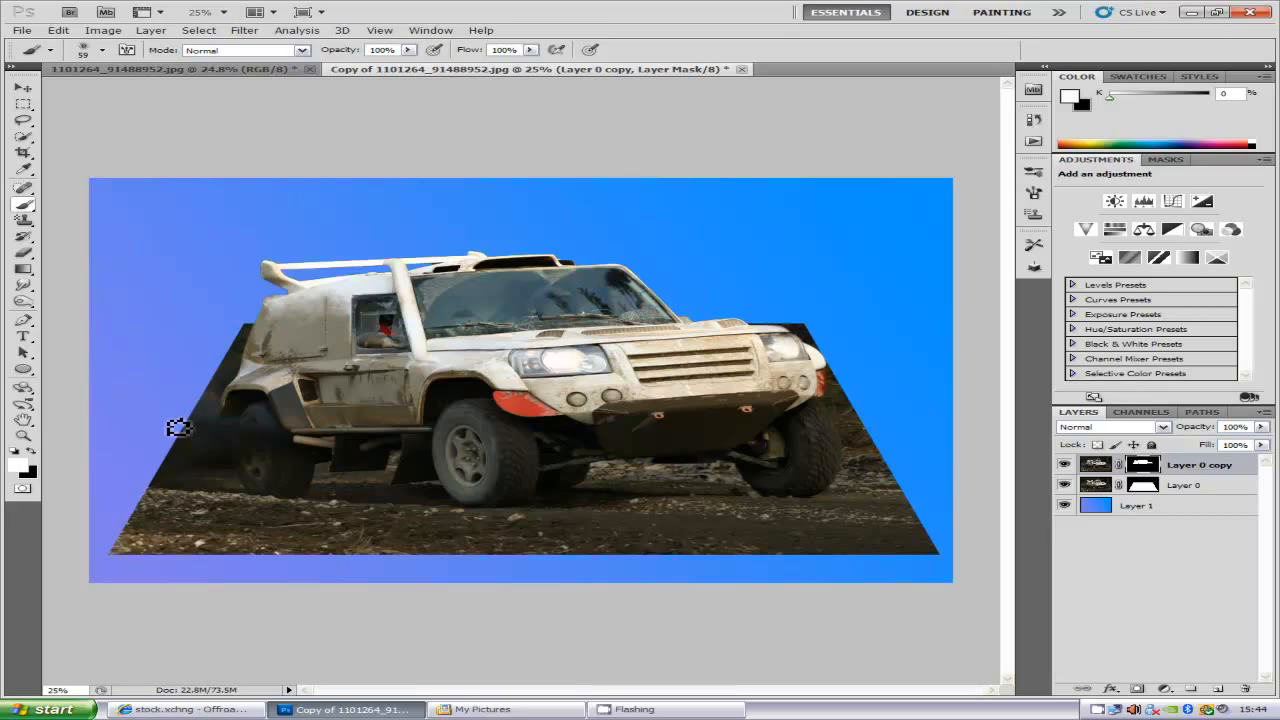
{"action": "key", "text": "bracketright"}
{"action": "key", "text": "bracketright"}
{"action": "key", "text": "bracketright"}
{"action": "key", "text": "bracketright"}
{"action": "key", "text": "bracketright"}
{"action": "key", "text": "bracketright"}
{"action": "key", "text": "bracketright"}
{"action": "key", "text": "bracketright"}
{"action": "key", "text": "bracketright"}
{"action": "mouse_move", "coordinate": [158, 434]}
{"action": "left_mouse_down"}
{"action": "mouse_move", "coordinate": [185, 384]}
{"action": "mouse_move", "coordinate": [160, 420]}
{"action": "mouse_move", "coordinate": [167, 391]}
{"action": "mouse_move", "coordinate": [115, 385]}
{"action": "mouse_move", "coordinate": [156, 394]}
{"action": "mouse_move", "coordinate": [126, 404]}
{"action": "mouse_move", "coordinate": [125, 376]}
{"action": "mouse_move", "coordinate": [111, 407]}
{"action": "left_mouse_up"}
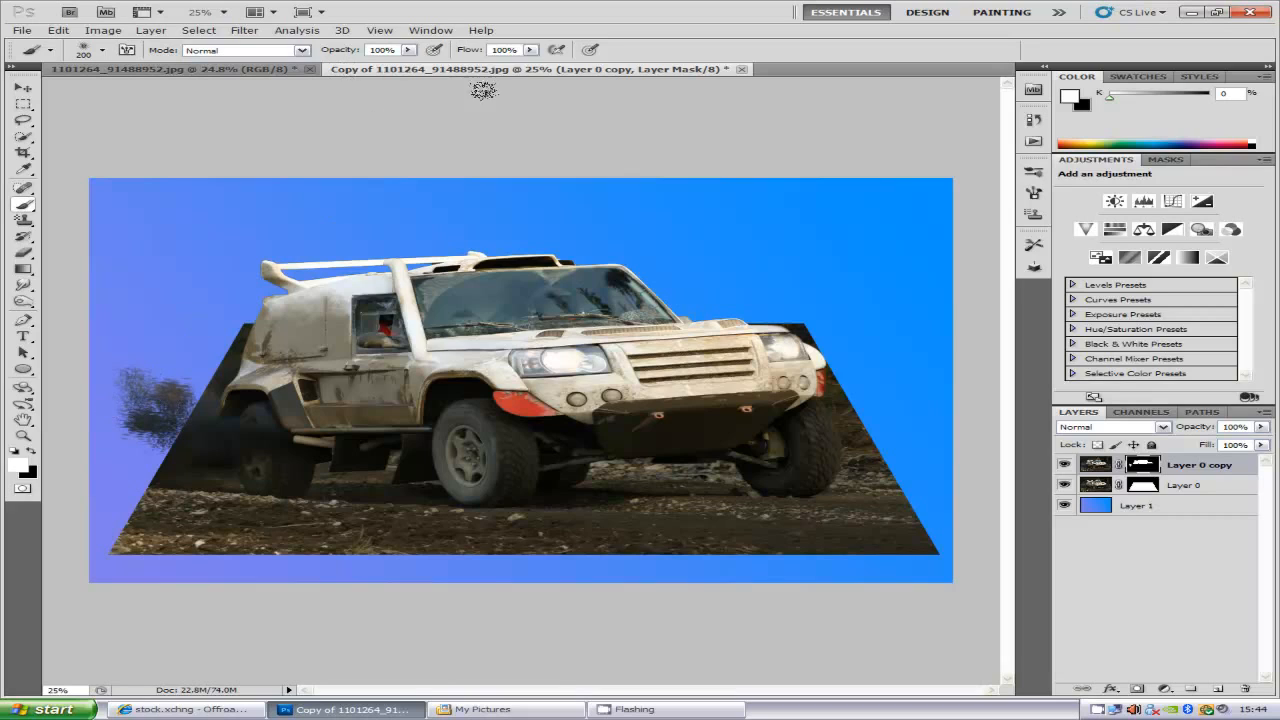
- Lower the brush opacity to 47% and paint softer smoke around the edges of the exhaust cloud on the mask
{"action": "left_click", "coordinate": [407, 49]}
{"action": "left_click_drag", "start_coordinate": [410, 67], "coordinate": [356, 67]}
{"action": "mouse_move", "coordinate": [118, 392]}
{"action": "left_mouse_down"}
{"action": "mouse_move", "coordinate": [159, 380]}
{"action": "mouse_move", "coordinate": [155, 364]}
{"action": "mouse_move", "coordinate": [197, 393]}
{"action": "mouse_move", "coordinate": [188, 423]}
{"action": "mouse_move", "coordinate": [151, 439]}
{"action": "mouse_move", "coordinate": [183, 433]}
{"action": "mouse_move", "coordinate": [216, 394]}
{"action": "mouse_move", "coordinate": [201, 407]}
{"action": "mouse_move", "coordinate": [224, 422]}
{"action": "mouse_move", "coordinate": [119, 386]}
{"action": "mouse_move", "coordinate": [190, 399]}
{"action": "mouse_move", "coordinate": [243, 372]}
{"action": "left_mouse_up"}
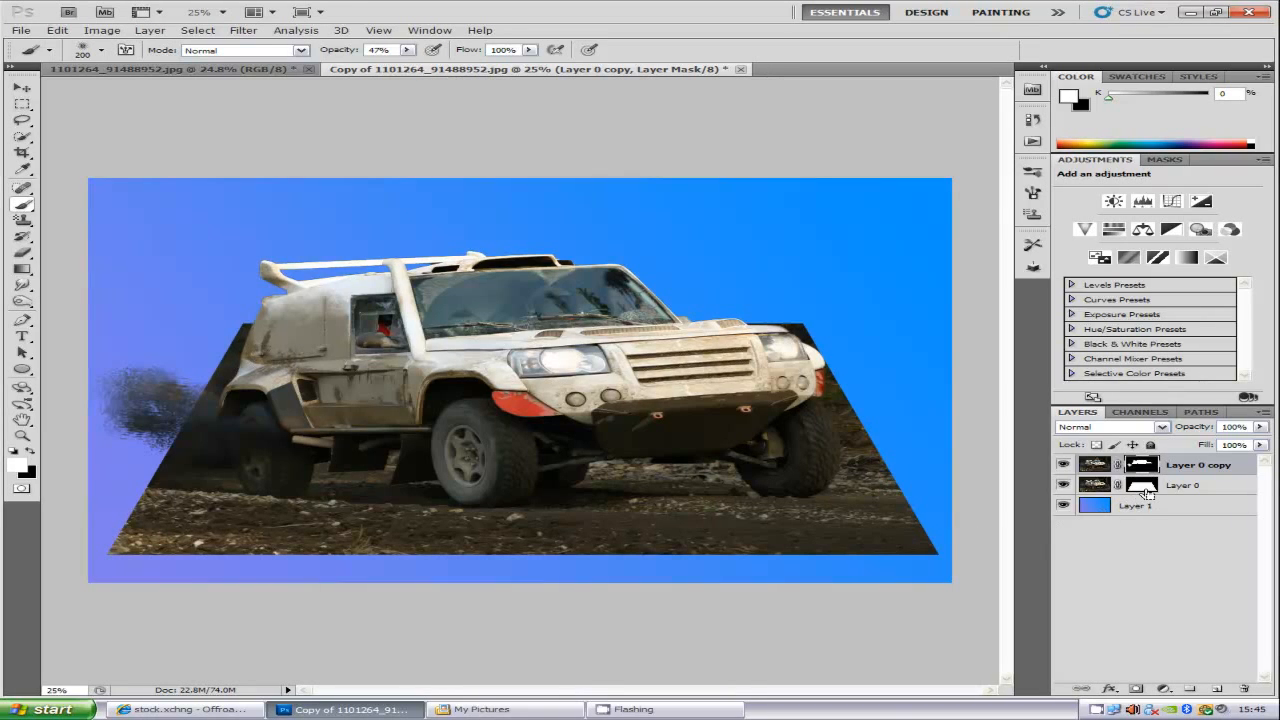
- Load Layer 0's mask as a selection of the frame shape and add a new empty layer above Layer 0 copy
{"action": "left_click_drag", "start_coordinate": [1145, 492], "coordinate": [1199, 512]}
{"action": "left_click", "coordinate": [1146, 490], "text": "ctrl"}
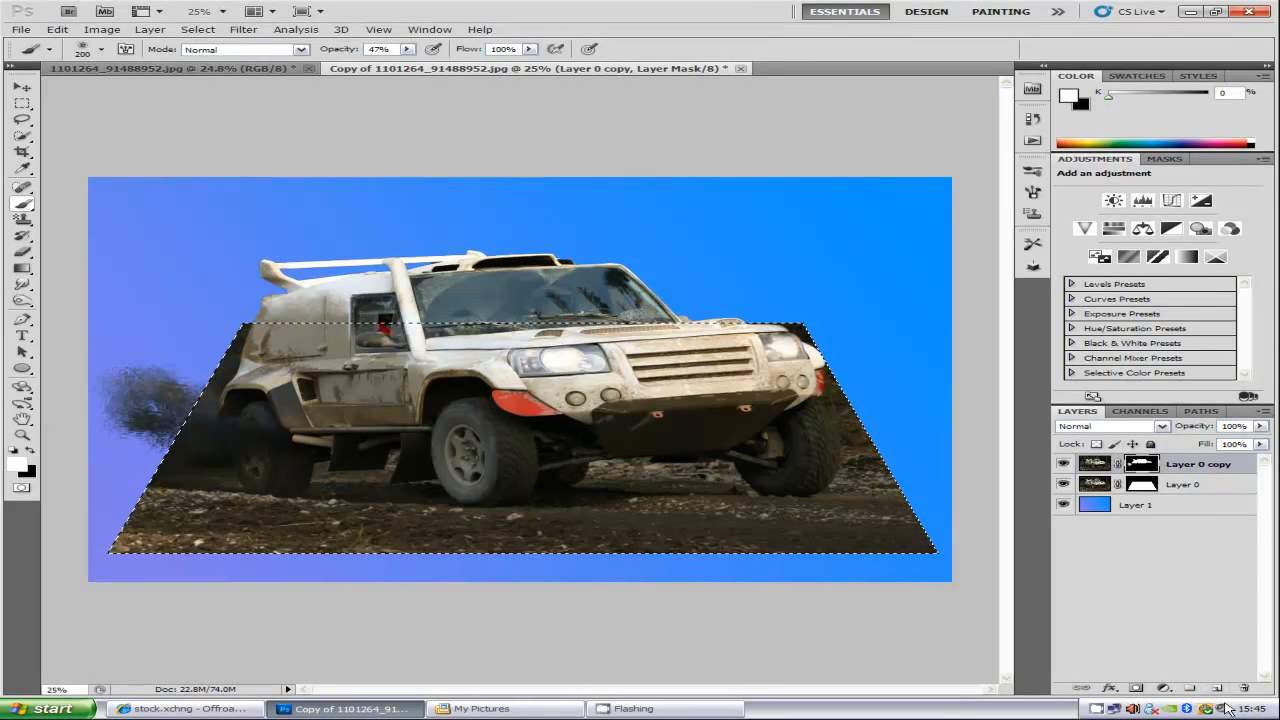
{"action": "left_click", "coordinate": [1218, 688]}
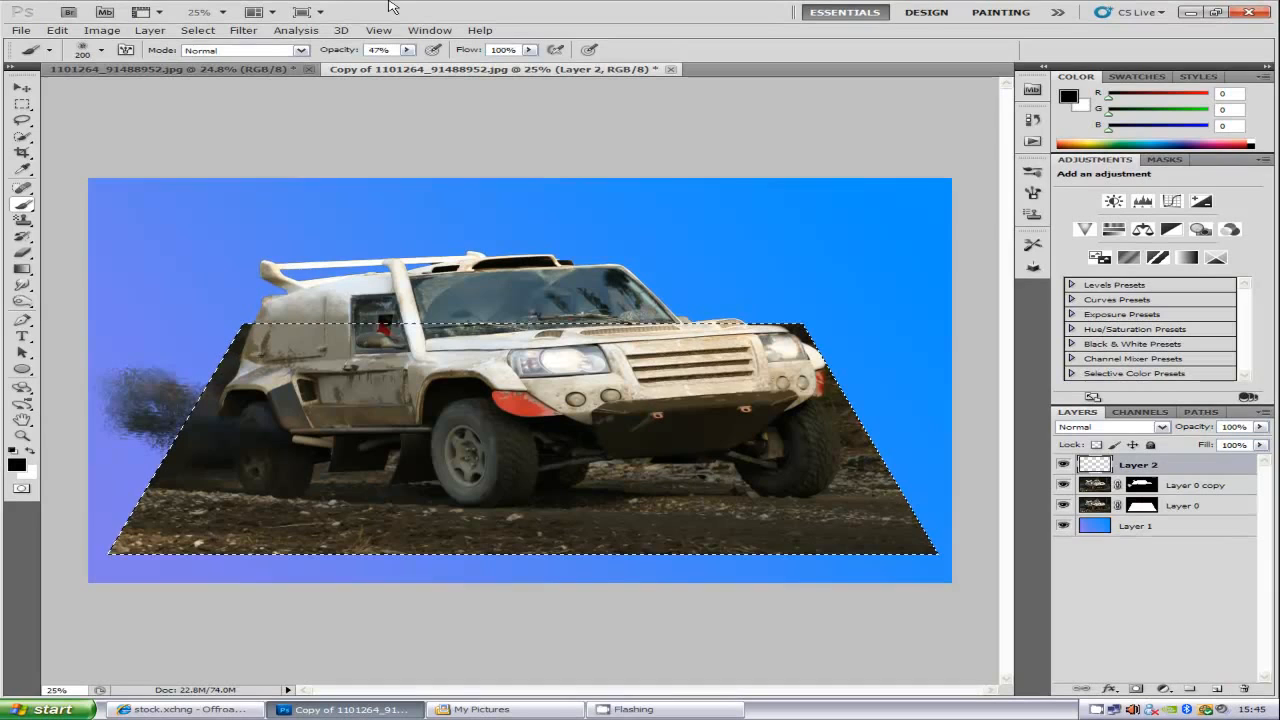
- Stroke the frame-shaped selection on the new layer with a 40 px white inside border, and deselect
{"action": "left_click", "coordinate": [64, 32]}
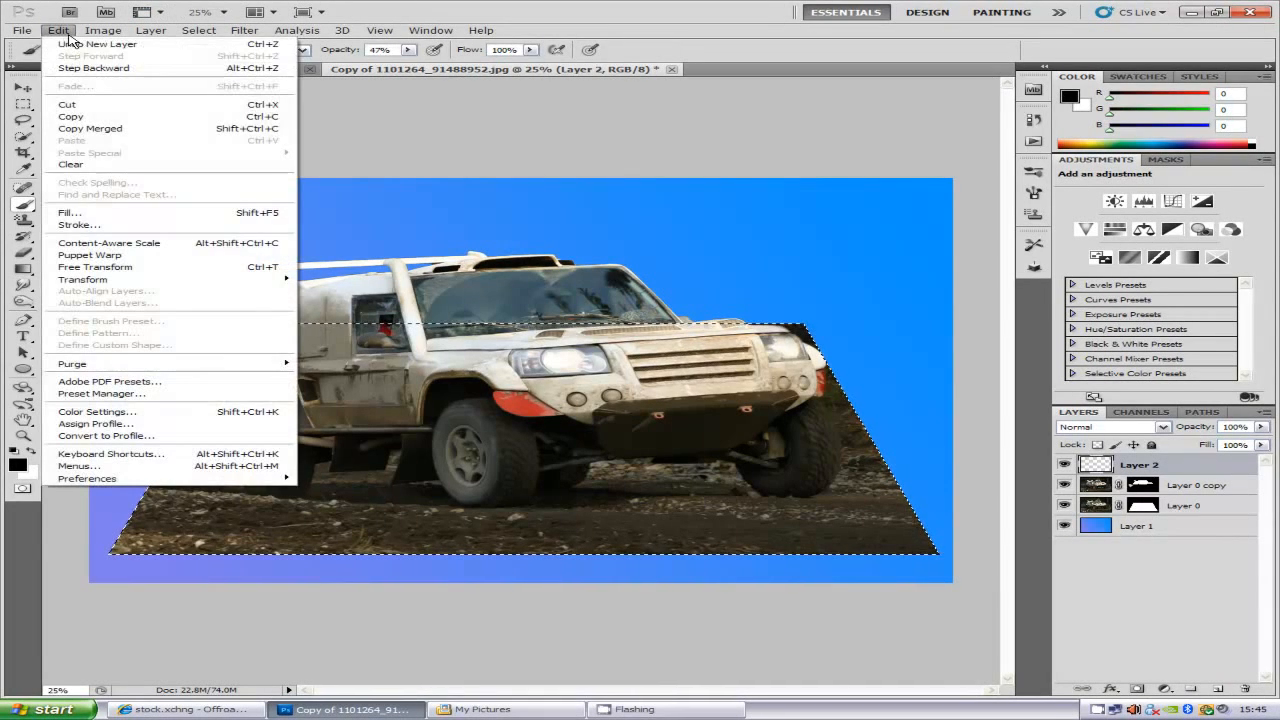
{"action": "left_click", "coordinate": [128, 224]}
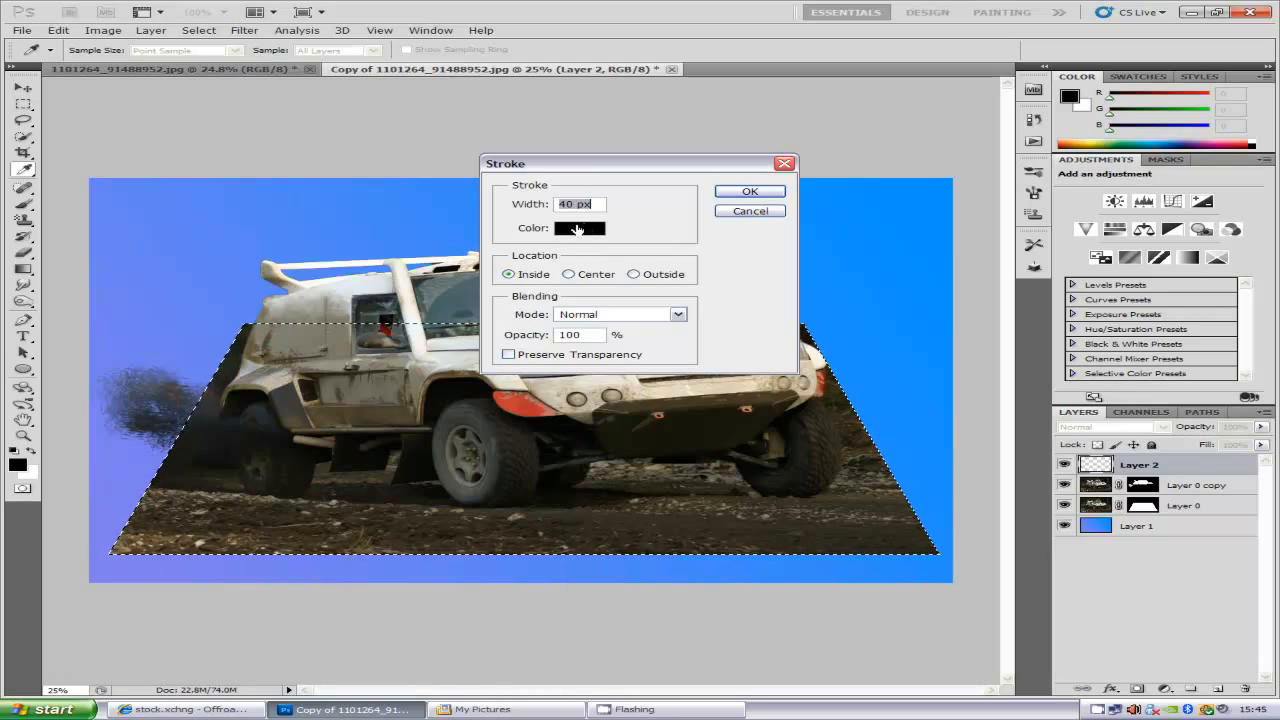
{"action": "left_click", "coordinate": [594, 231]}
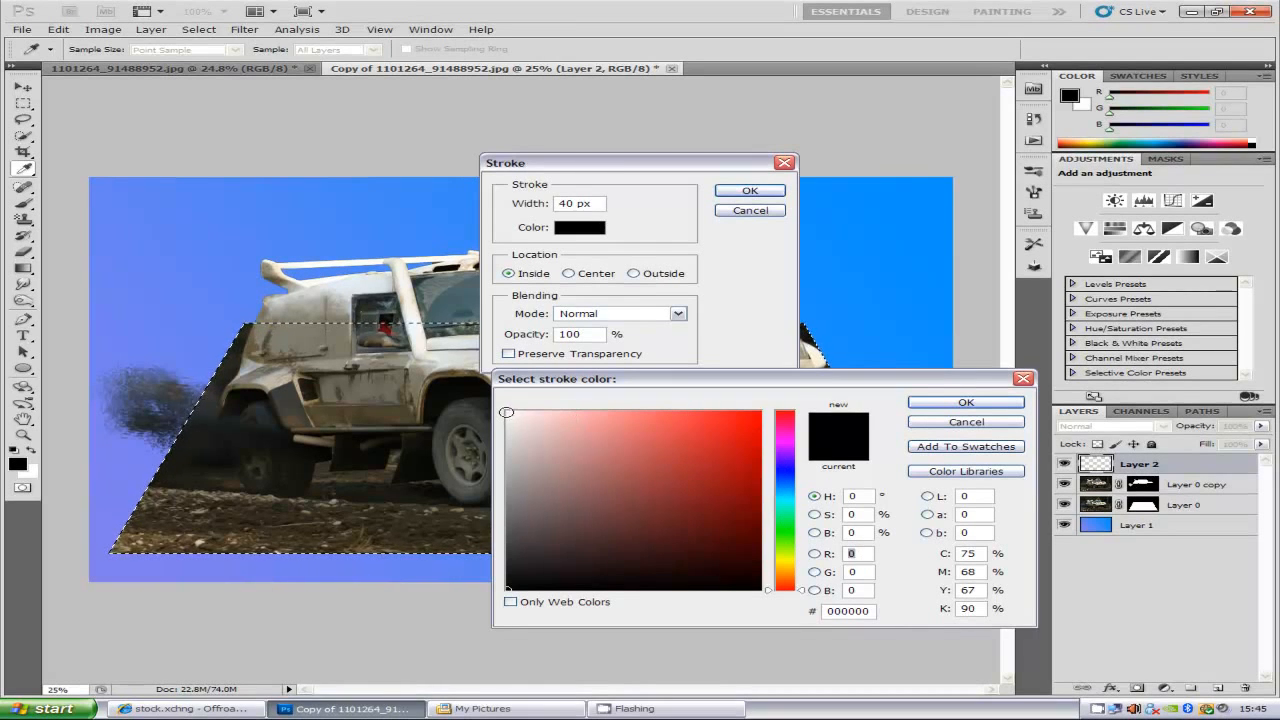
{"action": "left_click", "coordinate": [506, 411]}
{"action": "left_click", "coordinate": [936, 406]}
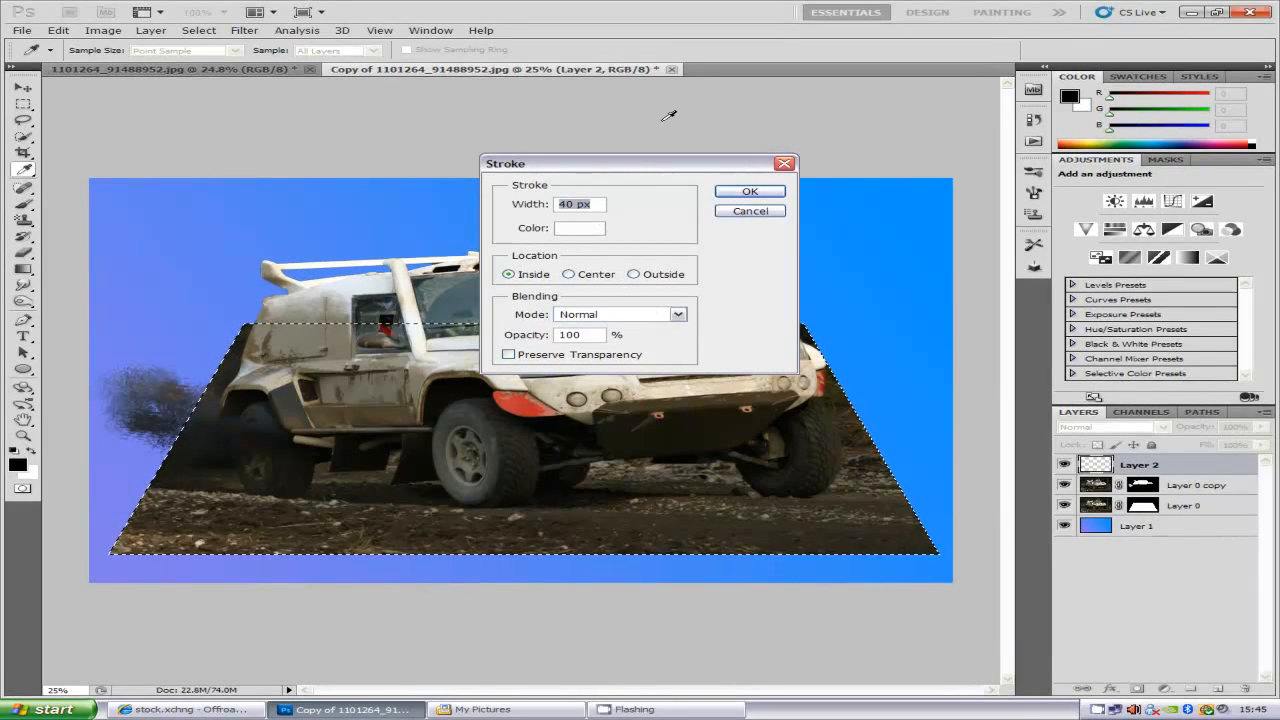
{"action": "left_click", "coordinate": [750, 191]}
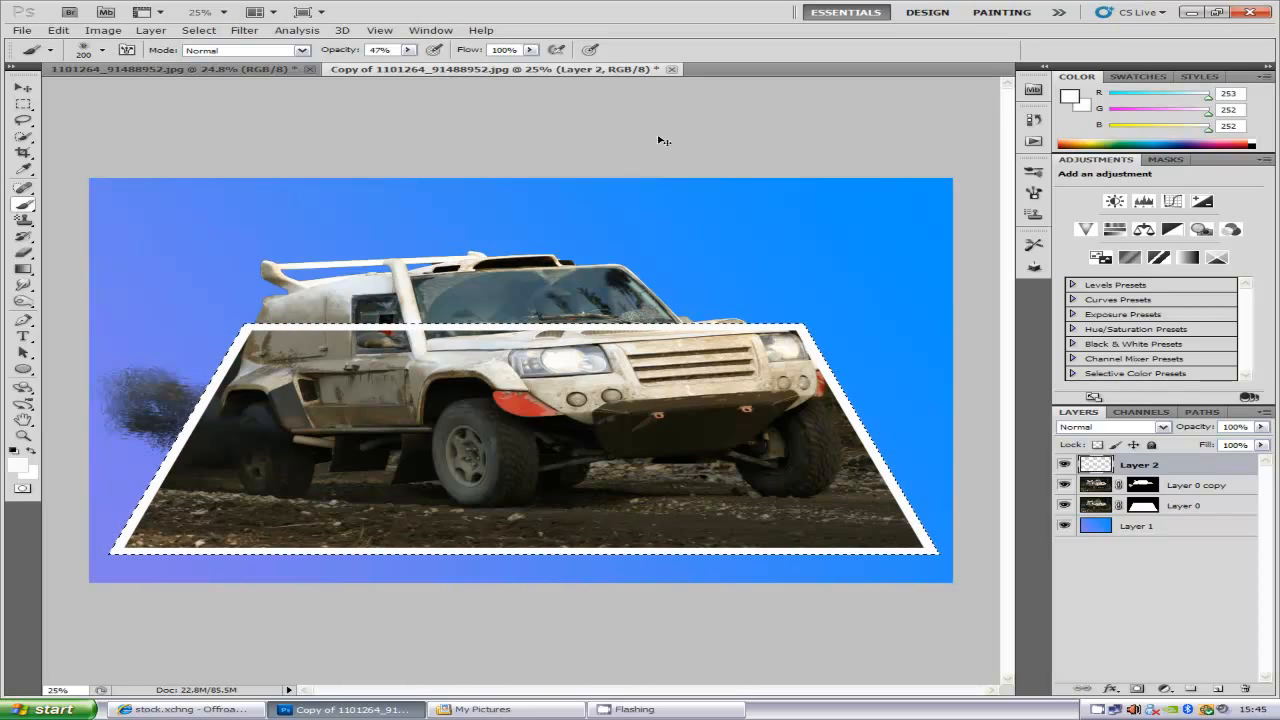
{"action": "key", "text": "ctrl+d"}
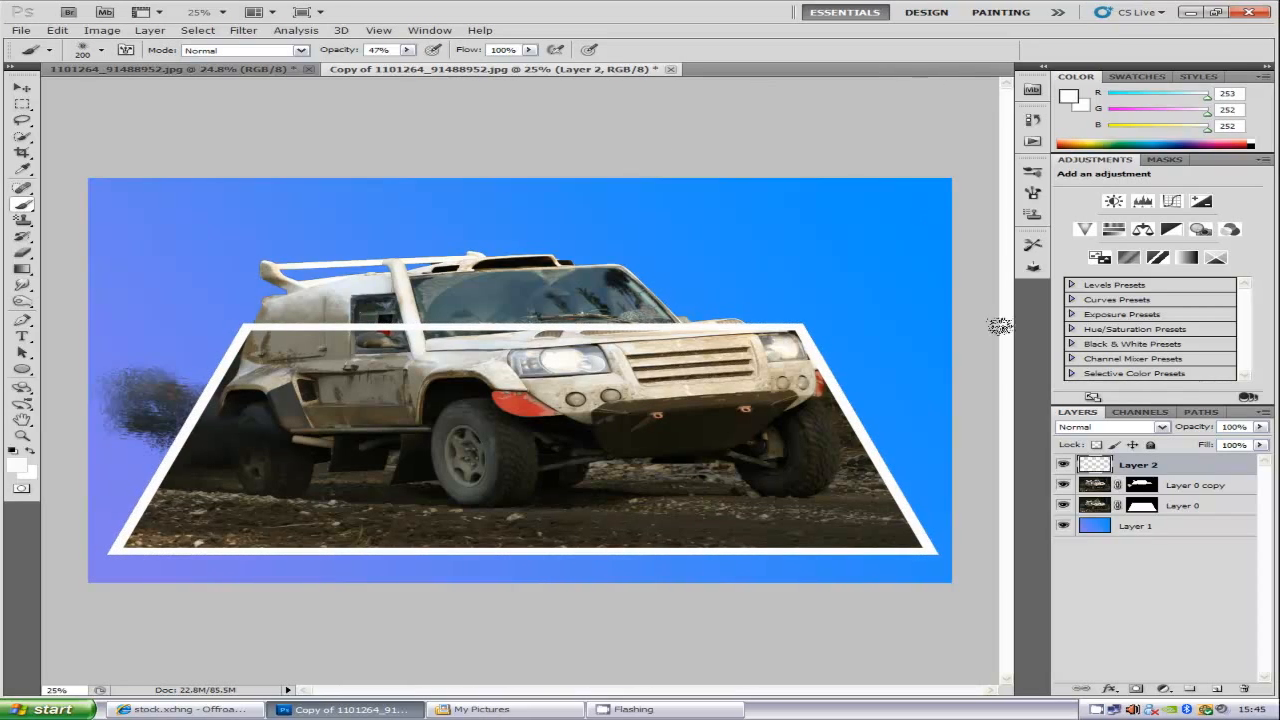
- Place the white border layer directly beneath Layer 0 copy, and merge Layer 0 copy, Layer 2 and Layer 0
{"action": "left_click_drag", "start_coordinate": [1188, 468], "coordinate": [1163, 486]}
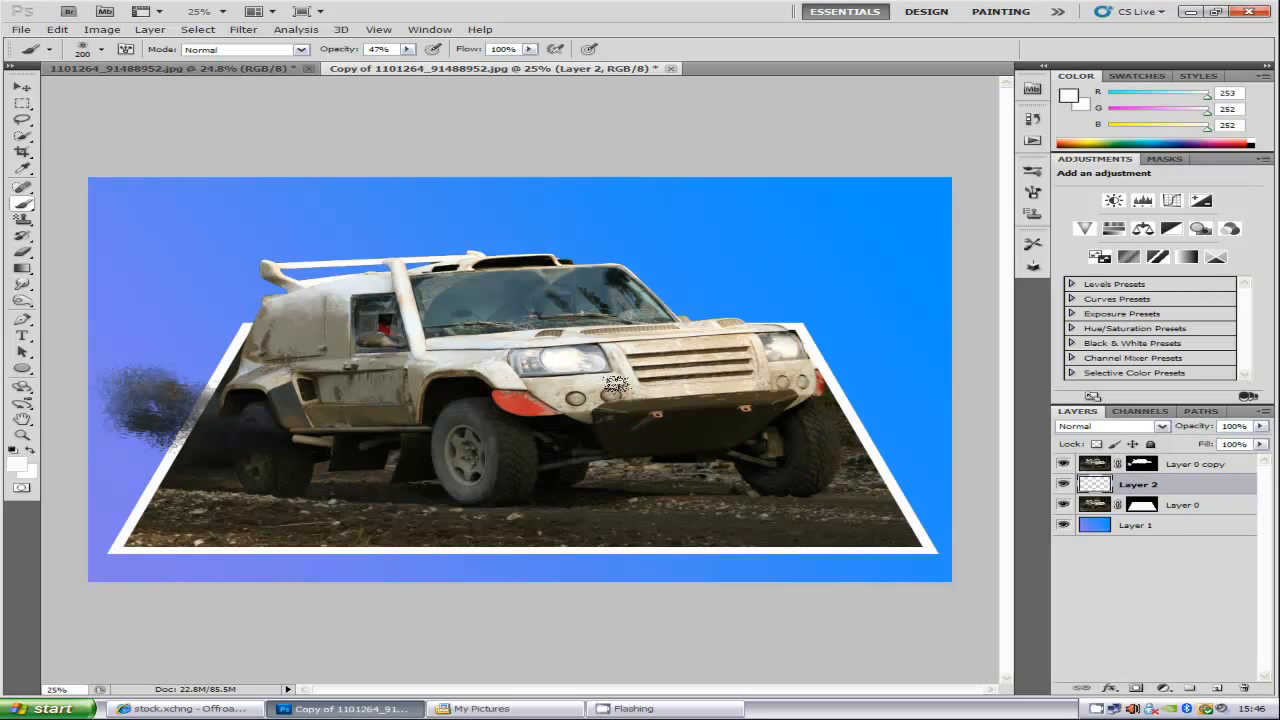
{"action": "left_click", "coordinate": [1192, 468], "text": "shift"}
{"action": "left_click", "coordinate": [1197, 506], "text": "shift"}
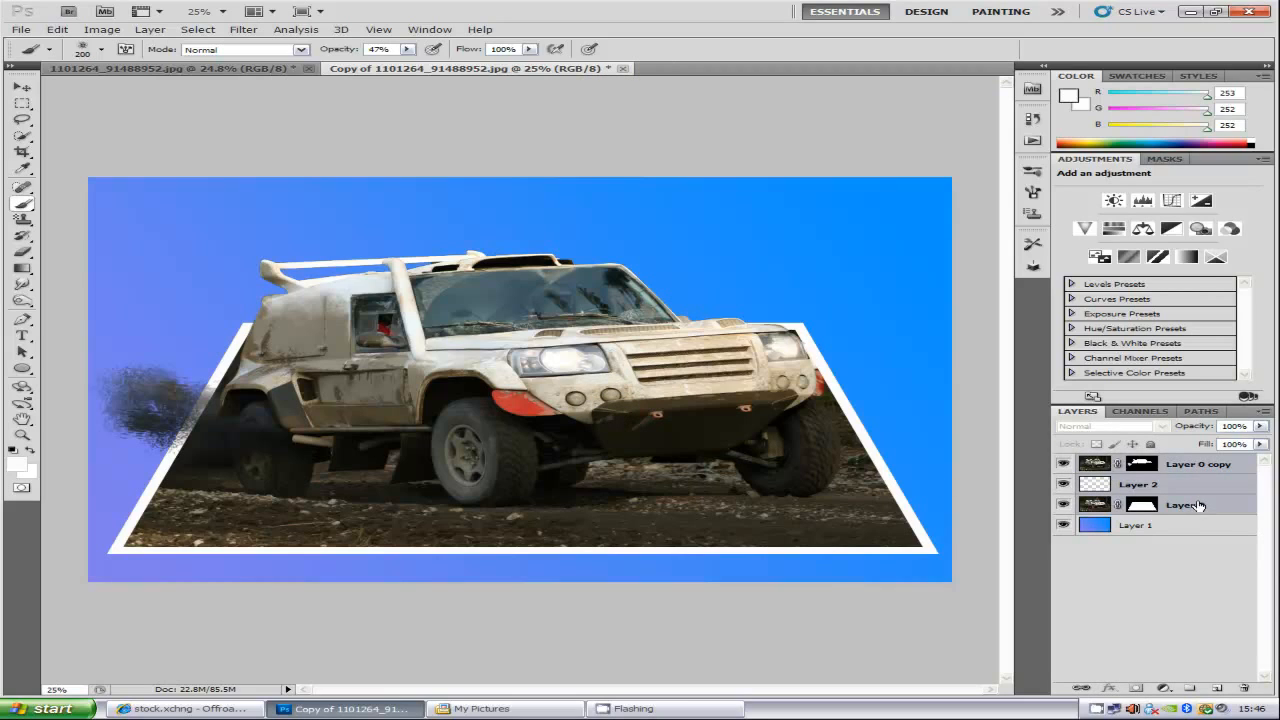
{"action": "right_click", "coordinate": [1199, 505]}
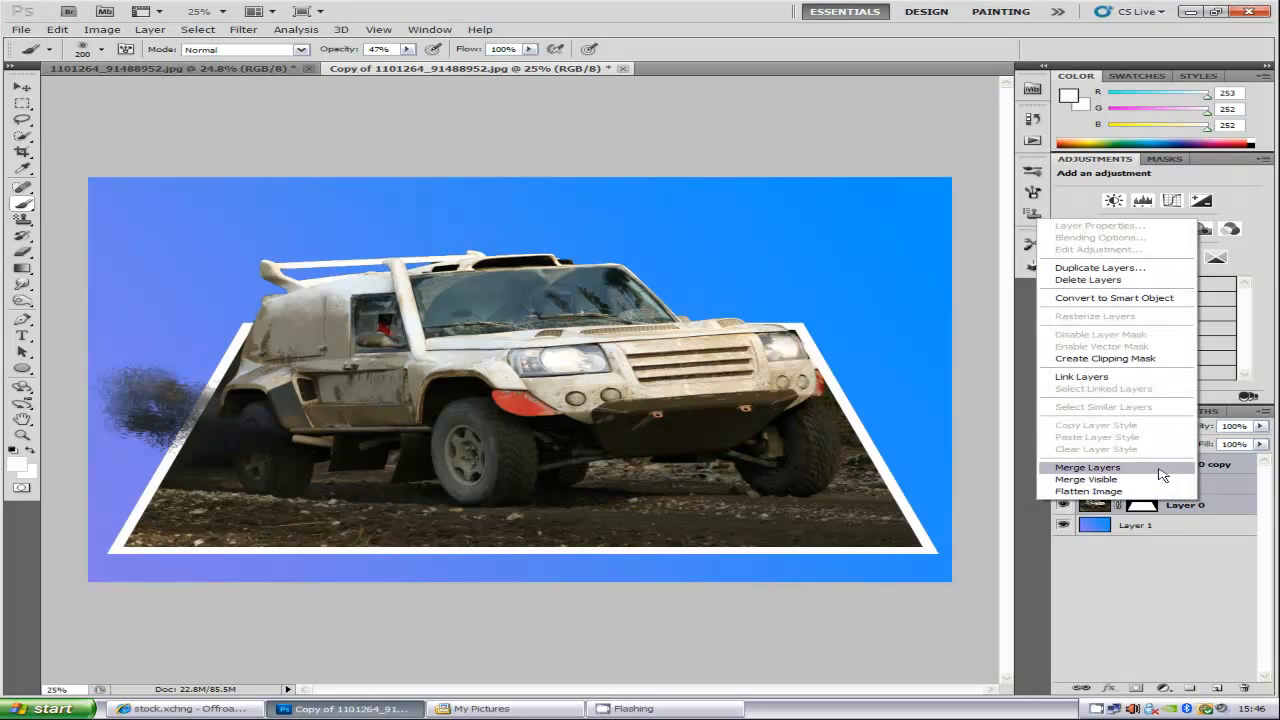
{"action": "left_click", "coordinate": [1159, 468]}
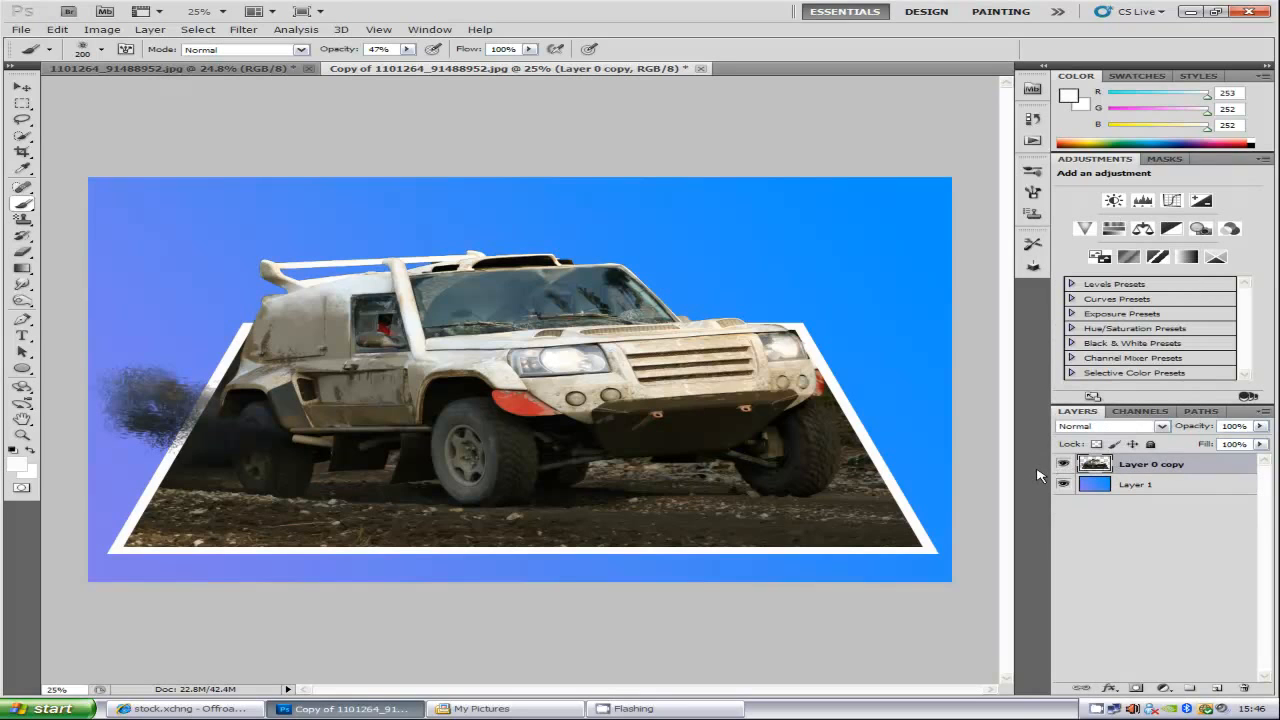
- Warp the merged car layer by pulling both lower corners upward and inward so the frame's bottom edge bends into a curve
{"action": "left_click", "coordinate": [57, 30]}
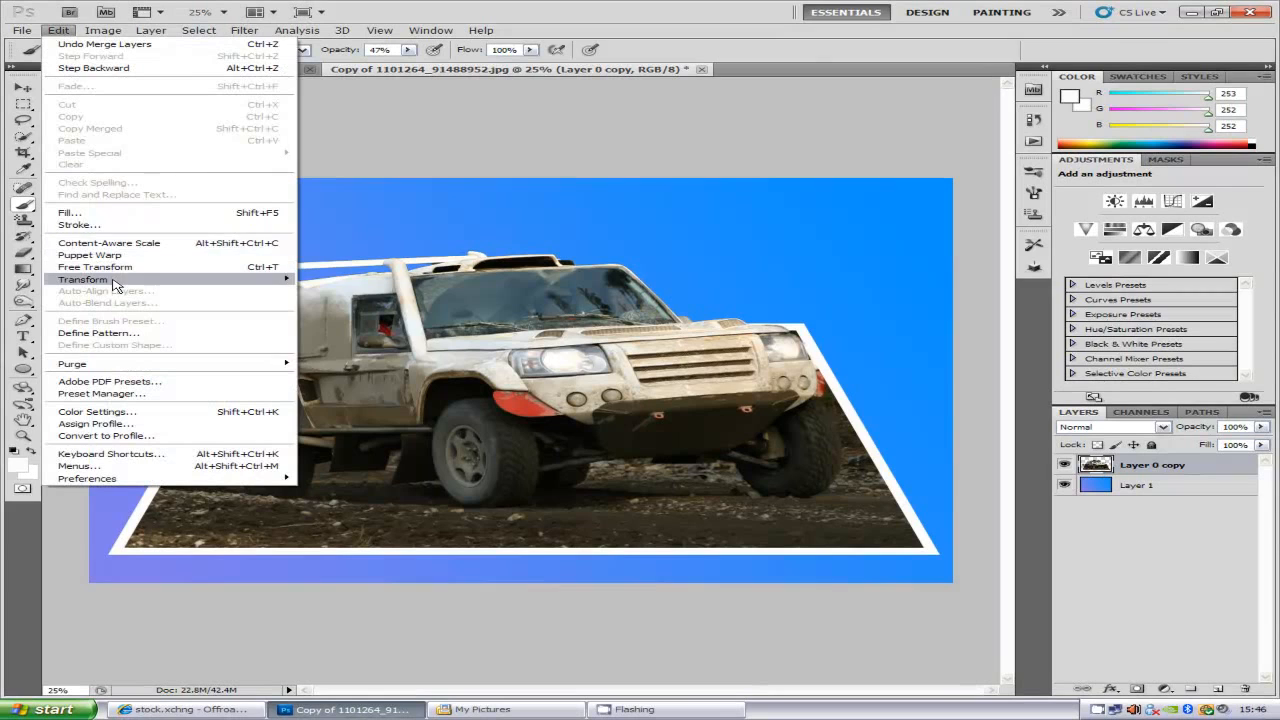
{"action": "mouse_move", "coordinate": [200, 279]}
{"action": "left_click", "coordinate": [322, 358]}
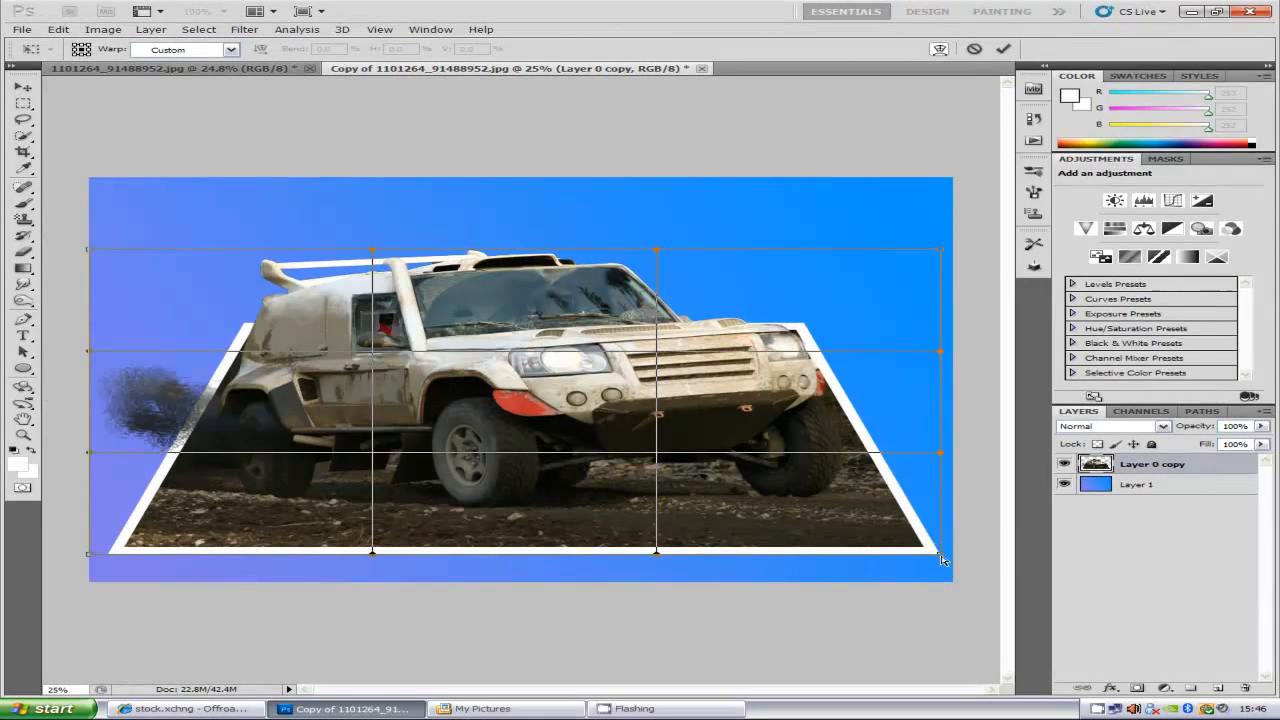
{"action": "left_click_drag", "start_coordinate": [940, 557], "coordinate": [910, 507]}
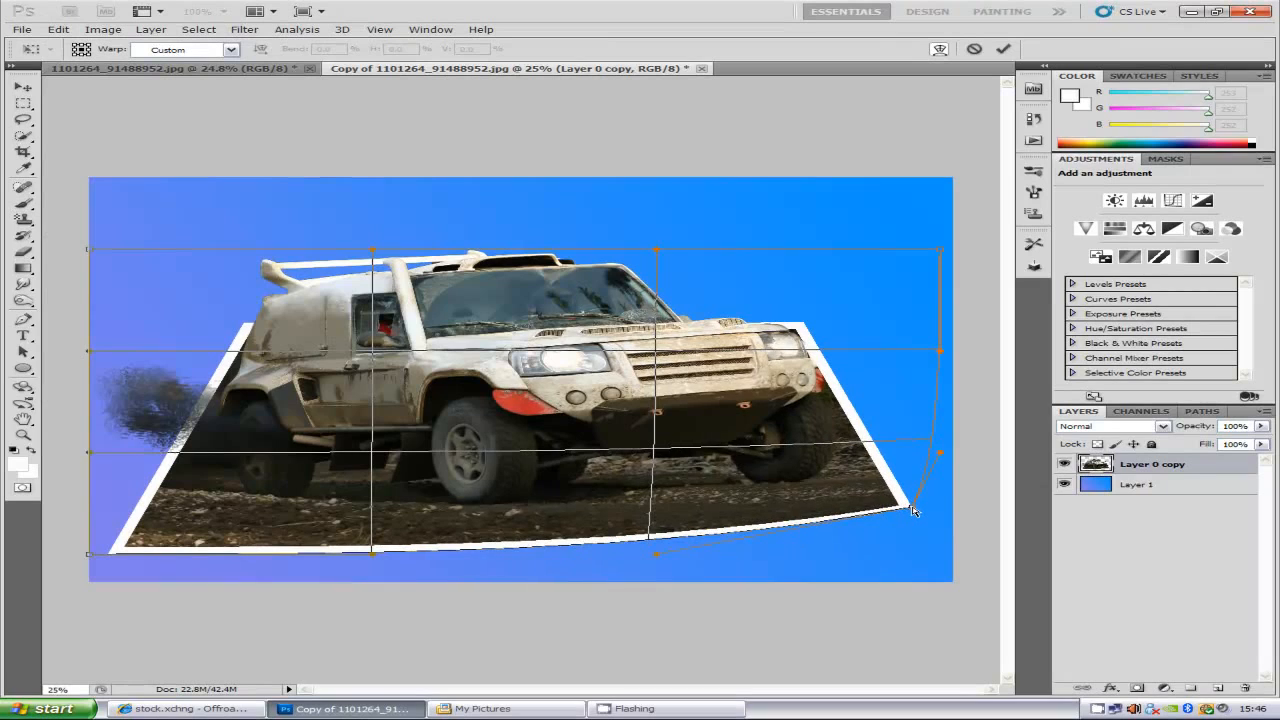
{"action": "left_click_drag", "start_coordinate": [90, 560], "coordinate": [99, 500]}
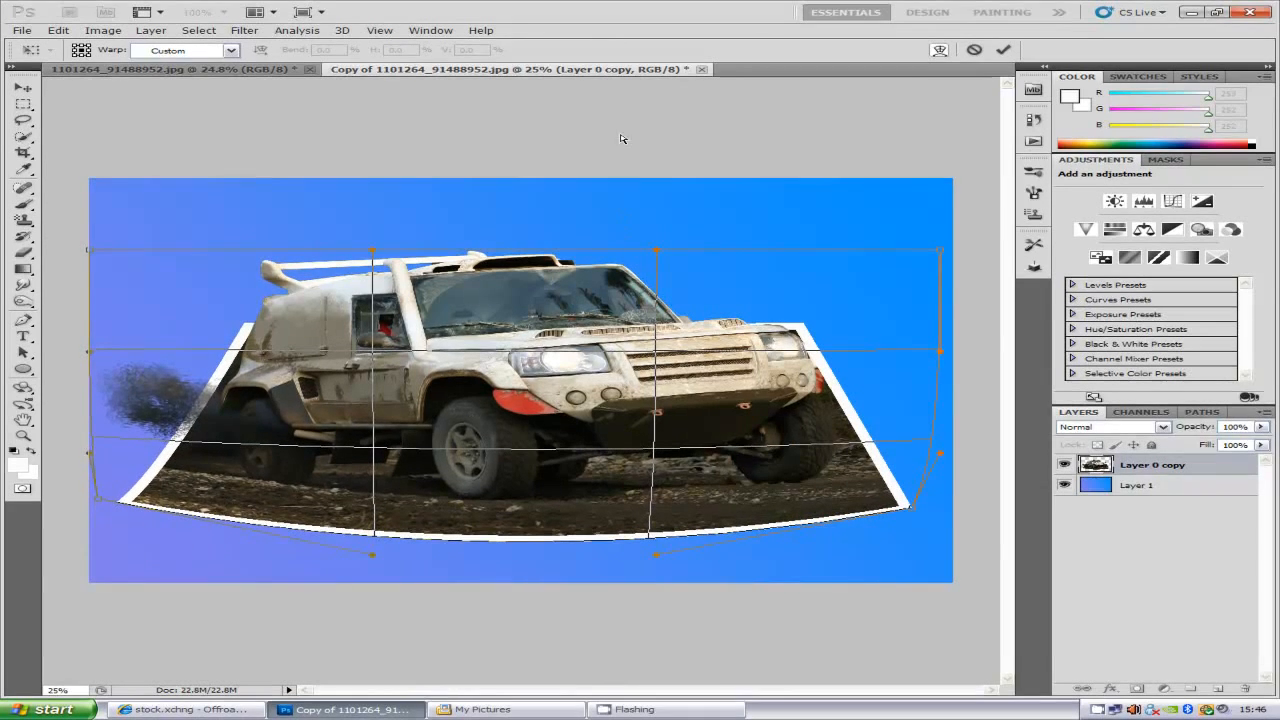
{"action": "left_click", "coordinate": [1001, 49]}
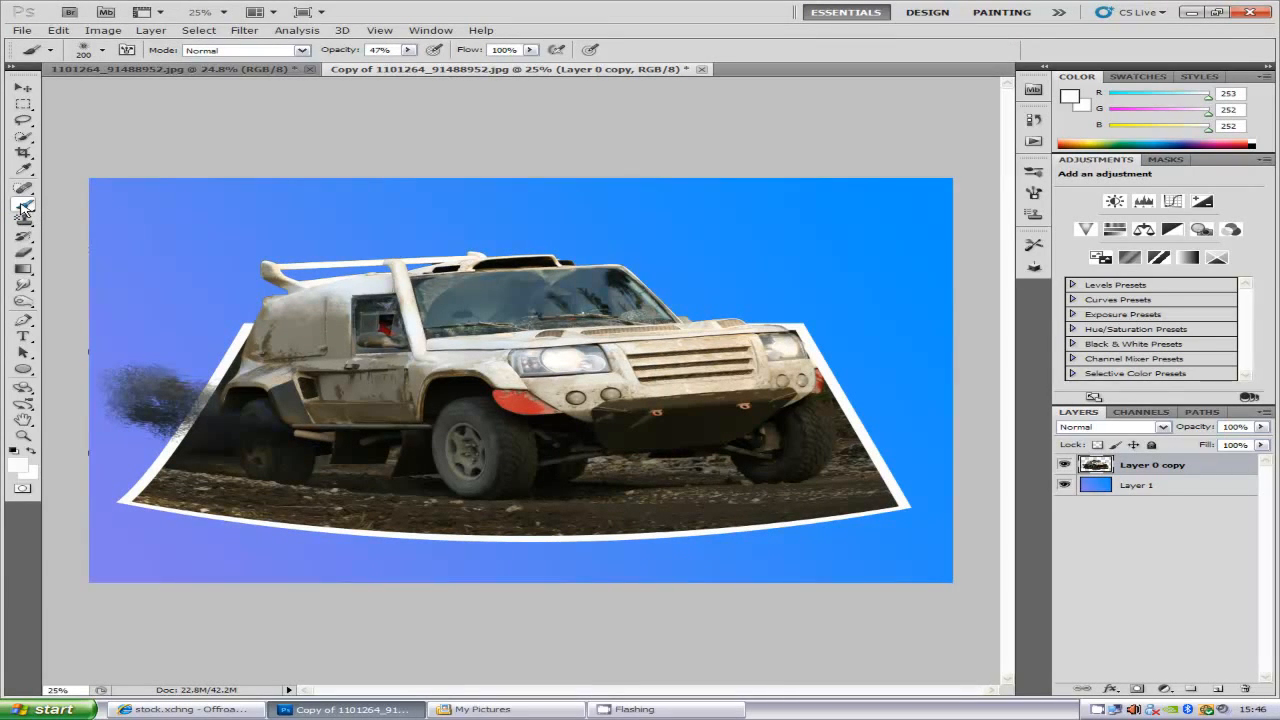
- Set the brush to a soft round 200 px tip at 100% opacity, and add a new layer beneath Layer 0 copy
{"action": "left_click", "coordinate": [102, 50]}
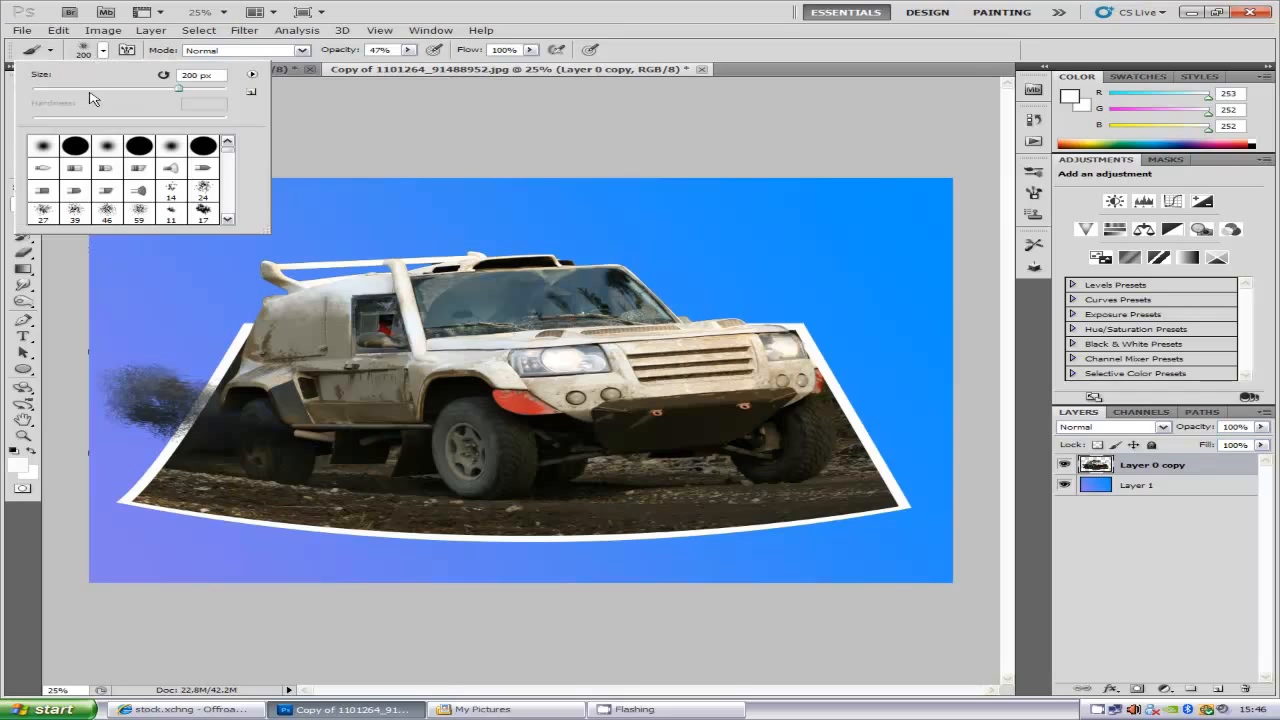
{"action": "left_click", "coordinate": [106, 147]}
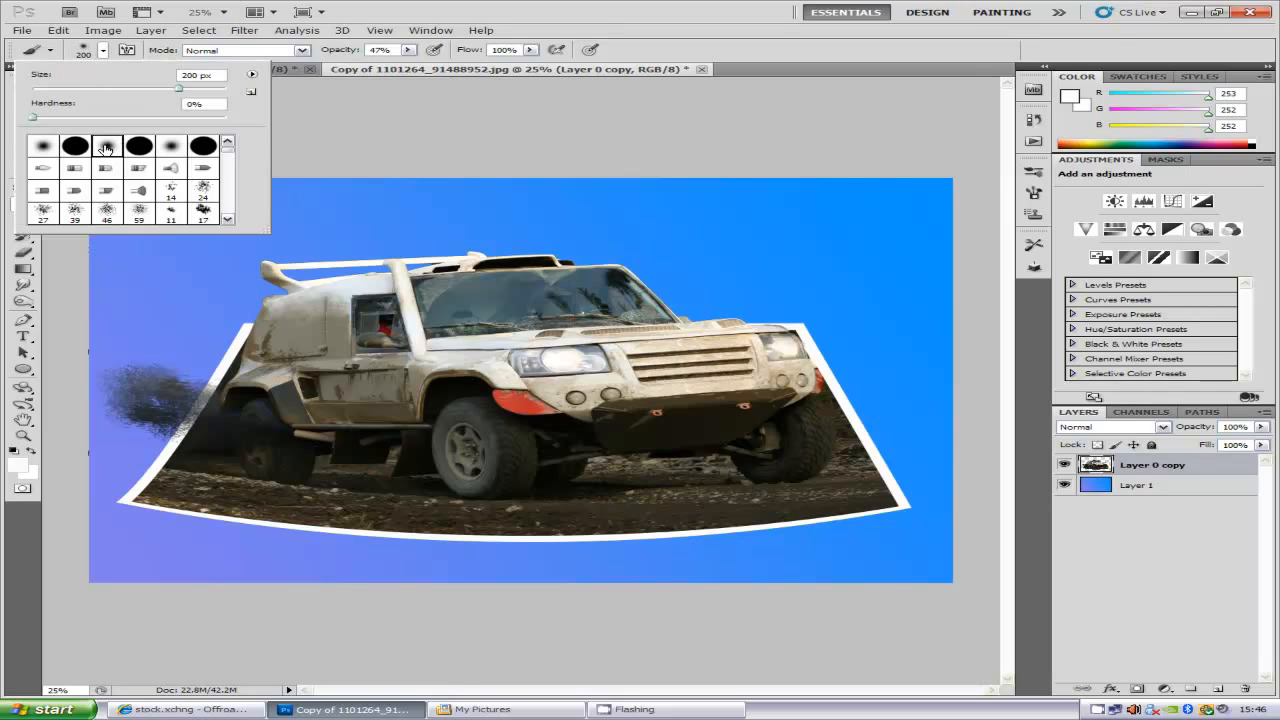
{"action": "left_click", "coordinate": [408, 50]}
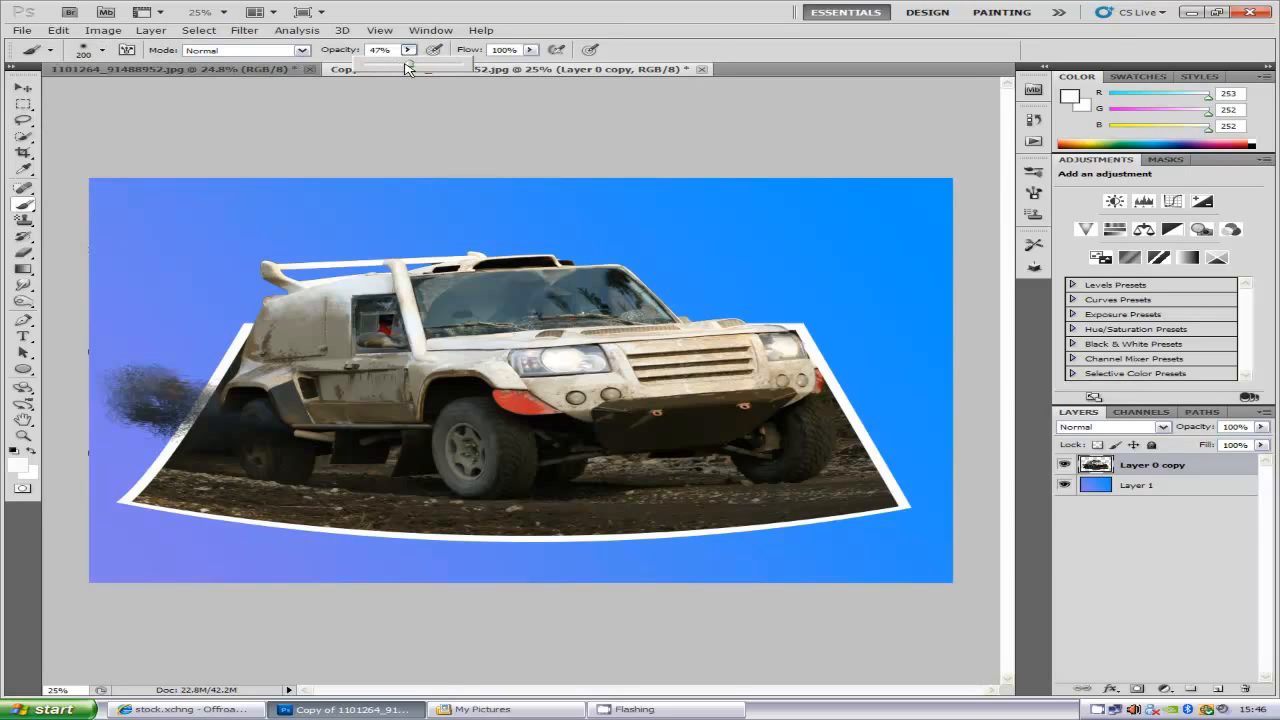
{"action": "left_click_drag", "start_coordinate": [406, 64], "coordinate": [476, 73]}
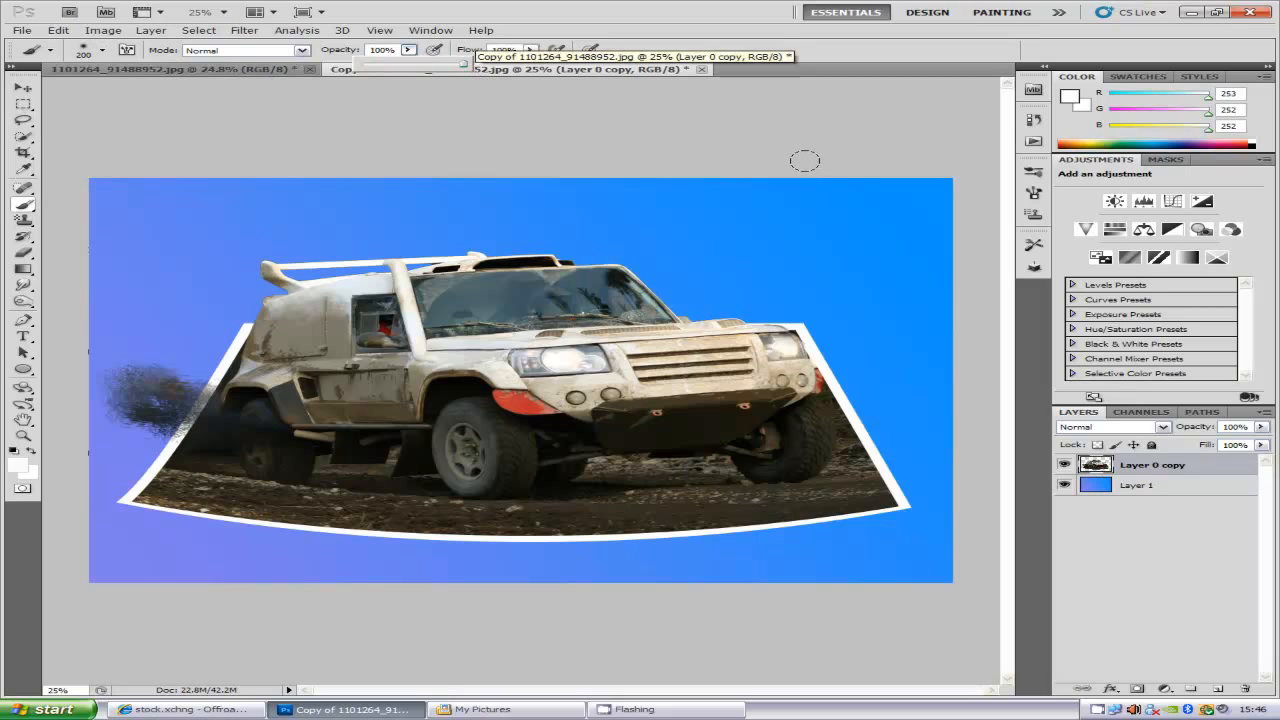
{"action": "left_click", "coordinate": [1222, 687]}
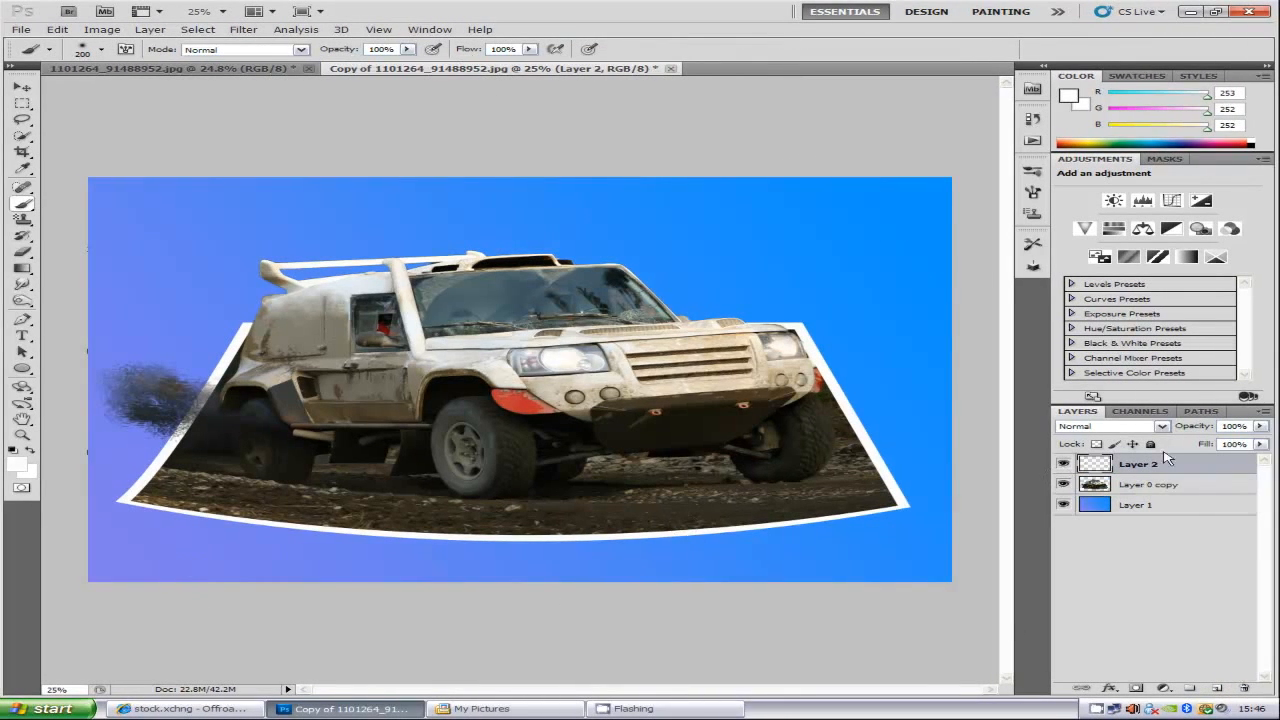
{"action": "left_click_drag", "start_coordinate": [1184, 466], "coordinate": [1188, 492]}
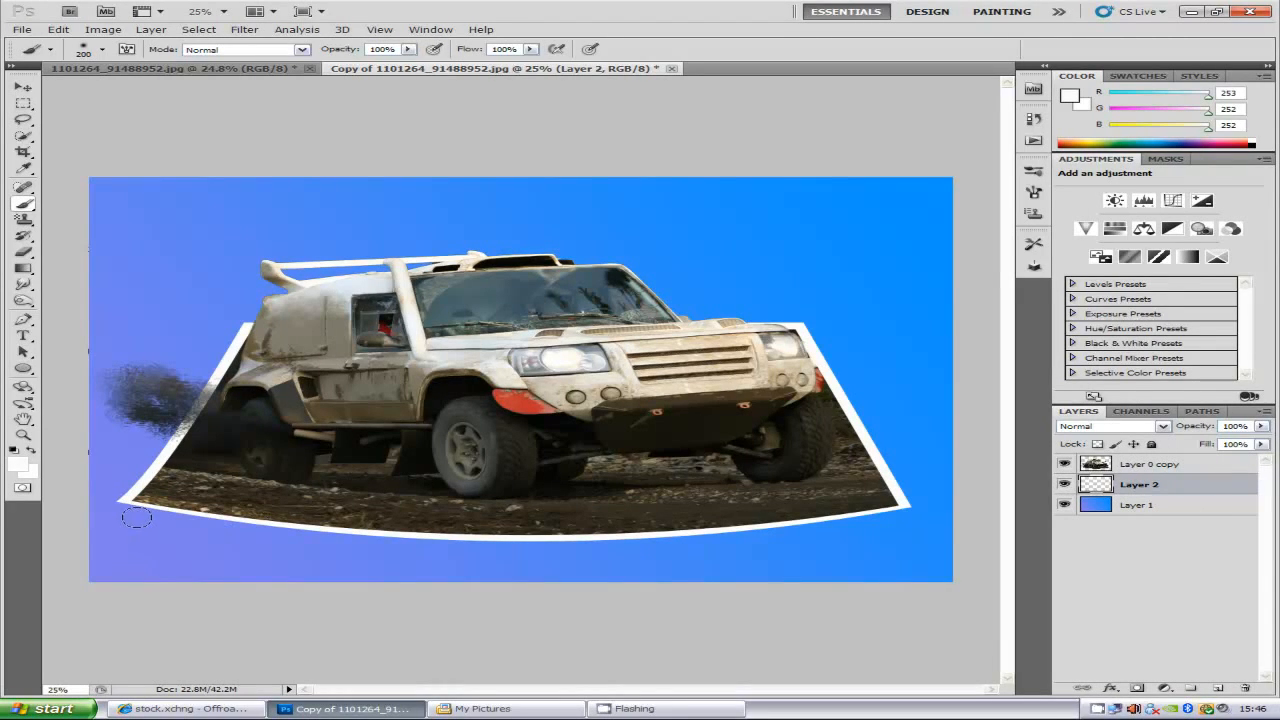
- Paint a black shadow along the underside of the frame's curved bottom edge on Layer 2, and lower the layer opacity to 56%
{"action": "left_click", "coordinate": [12, 450]}
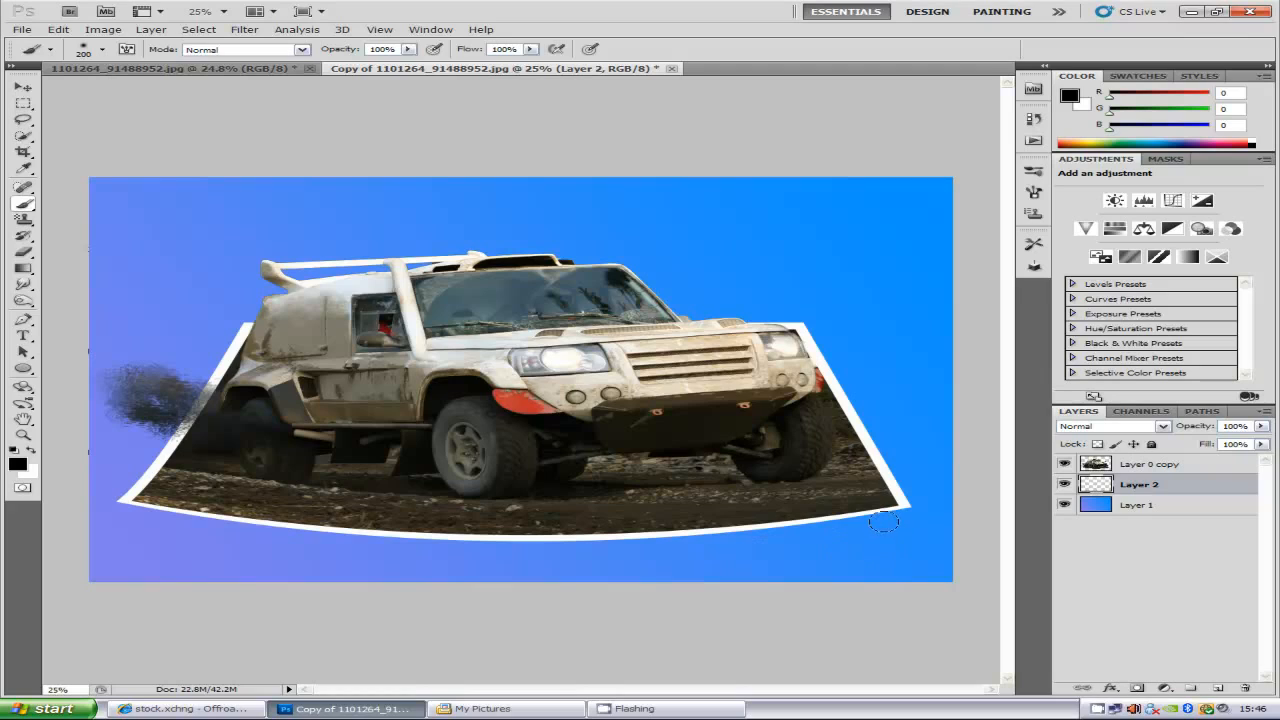
{"action": "mouse_move", "coordinate": [882, 521]}
{"action": "left_mouse_down"}
{"action": "mouse_move", "coordinate": [502, 536]}
{"action": "mouse_move", "coordinate": [146, 520]}
{"action": "left_mouse_up"}
{"action": "left_click_drag", "start_coordinate": [135, 522], "coordinate": [149, 525]}
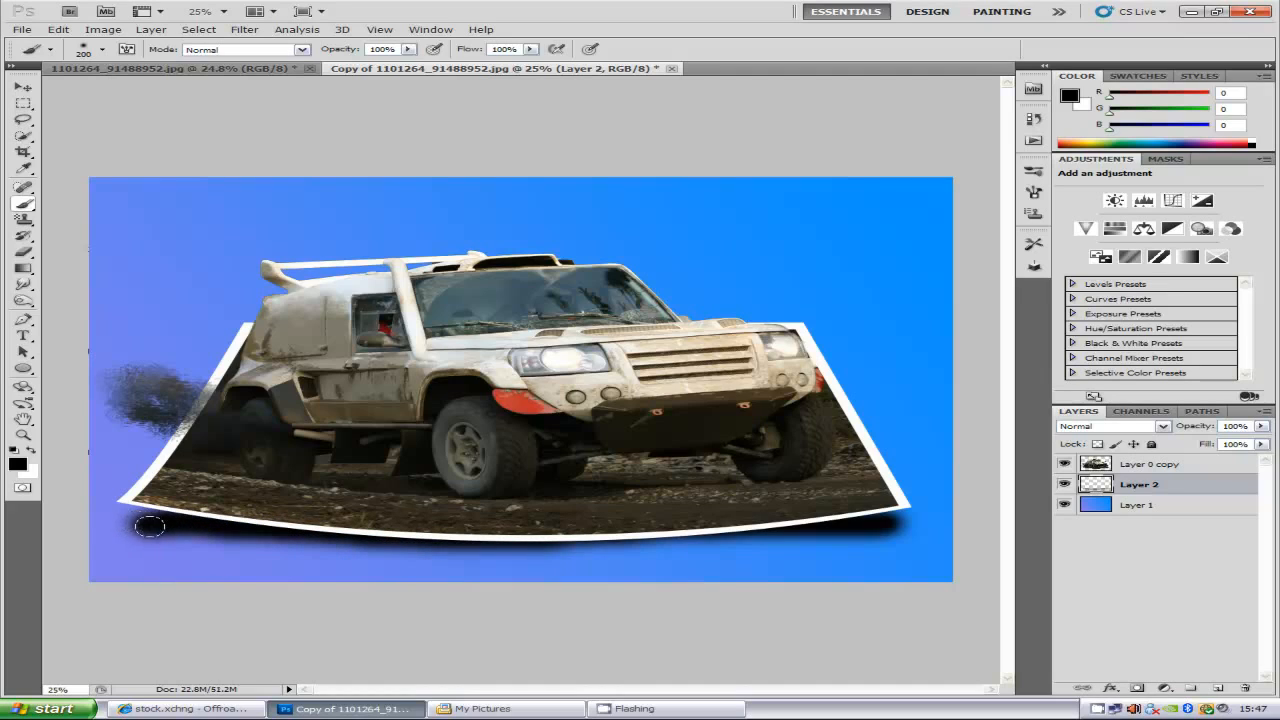
{"action": "left_click_drag", "start_coordinate": [281, 537], "coordinate": [832, 528]}
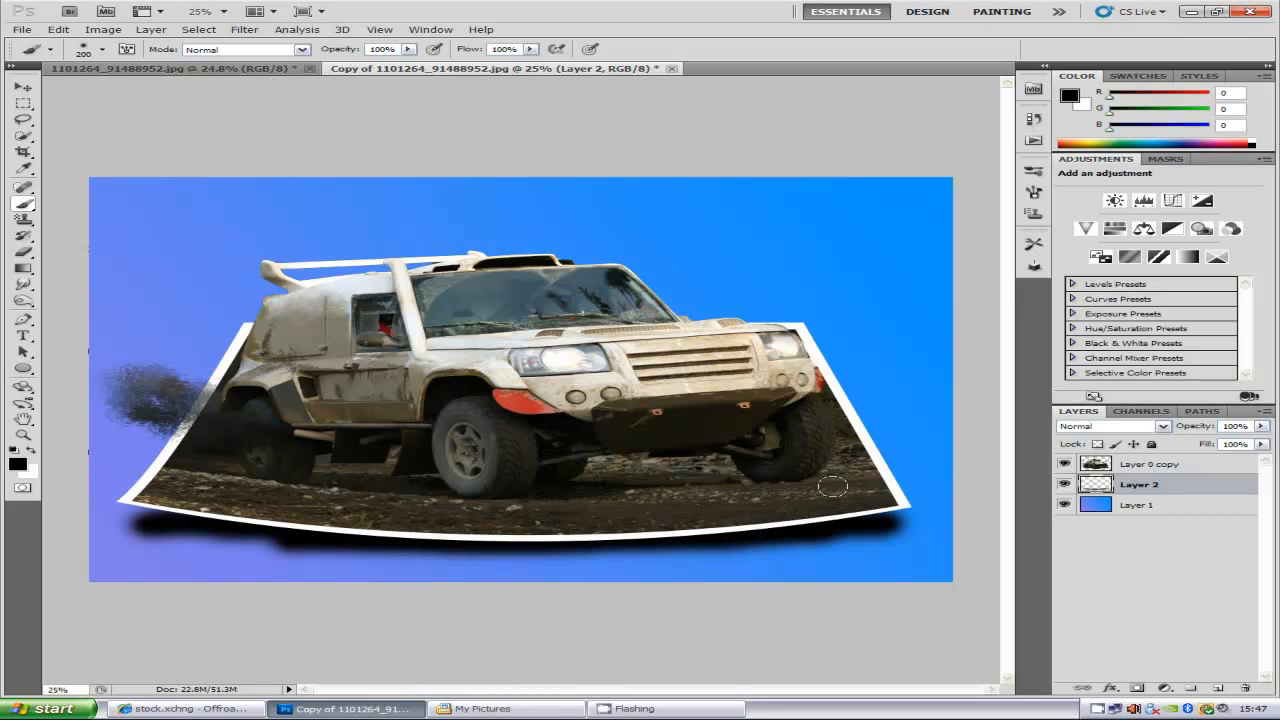
{"action": "left_click", "coordinate": [1261, 427]}
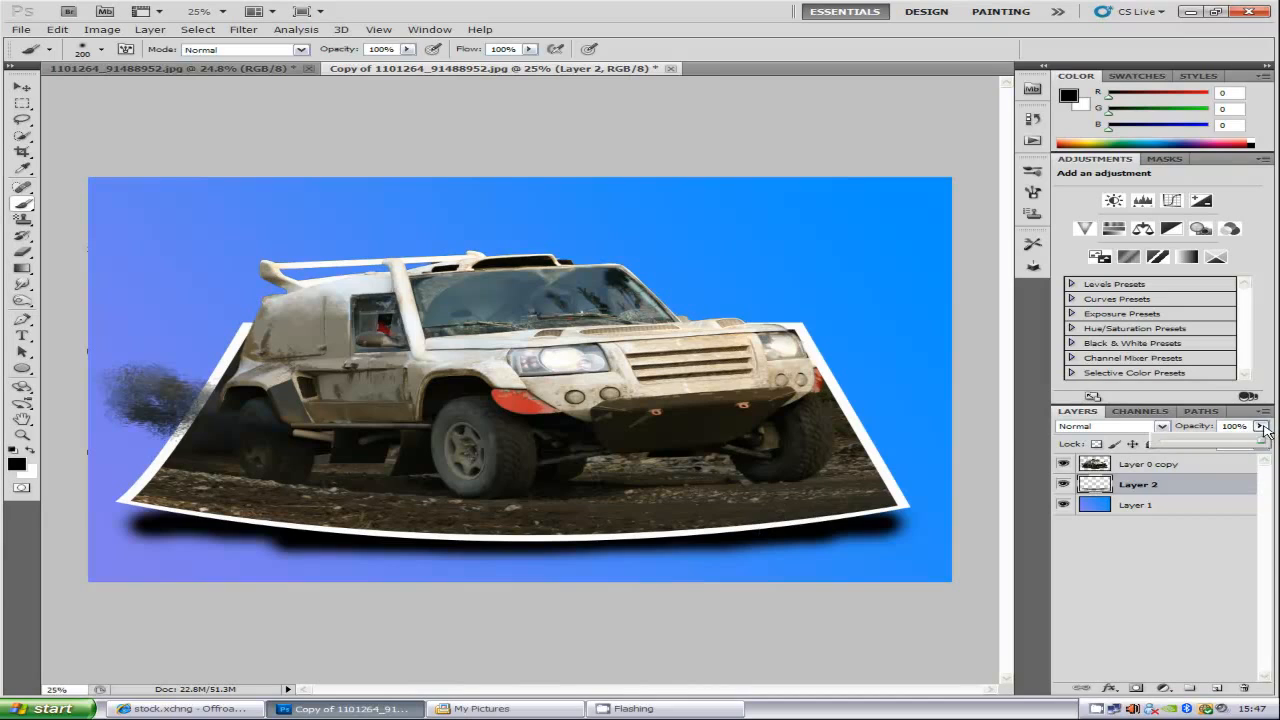
{"action": "left_click_drag", "start_coordinate": [1263, 445], "coordinate": [1218, 447]}
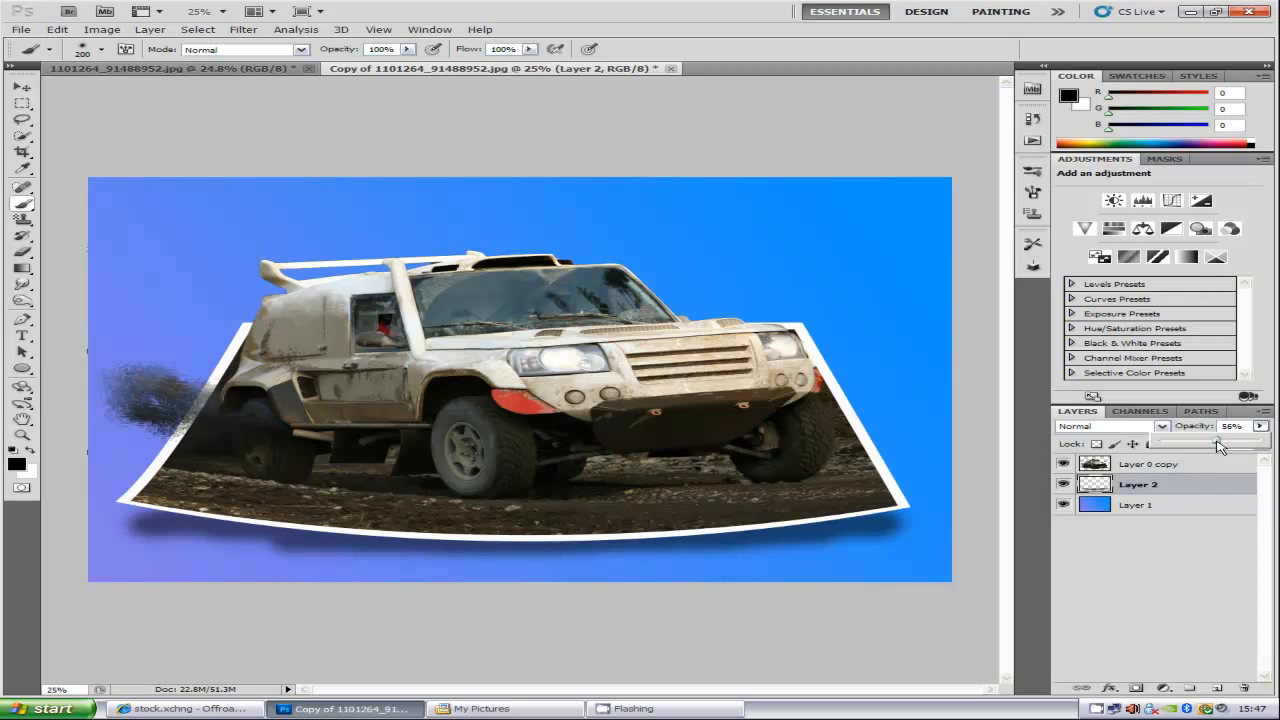